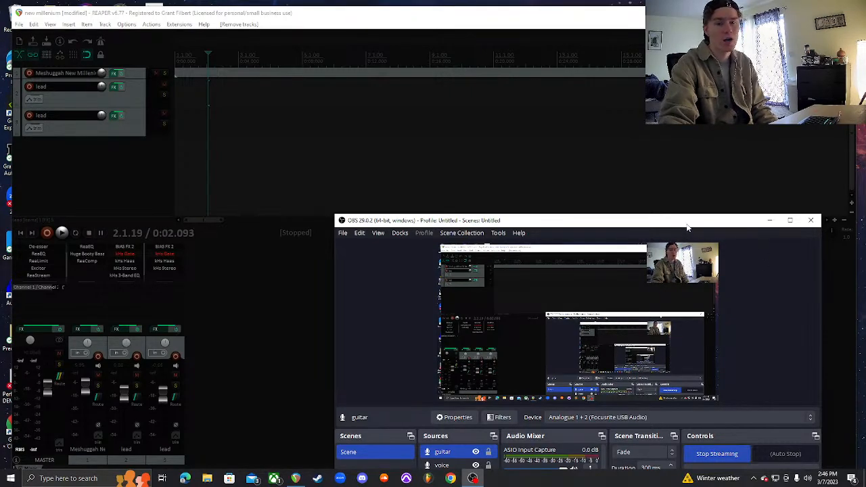
Minimize the OBS window, maximize the REAPER project window and select the Meshuggah track
{"action": "left_click", "coordinate": [769, 220]}
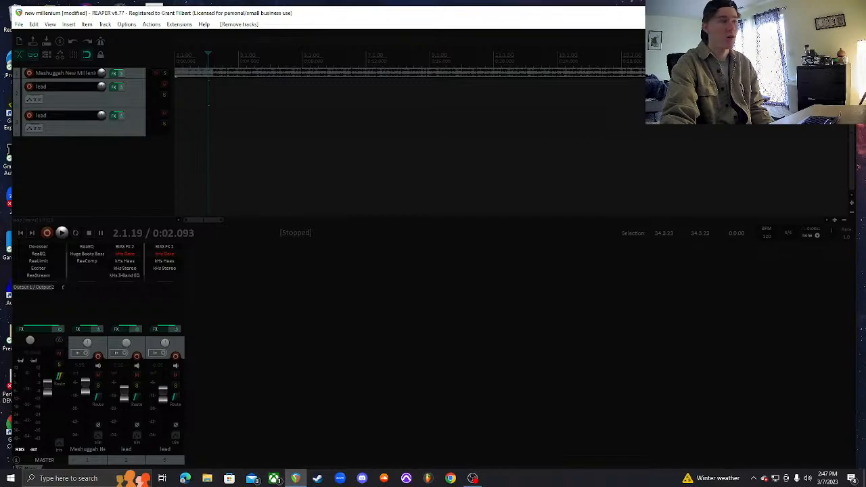
{"action": "left_click", "coordinate": [825, 13]}
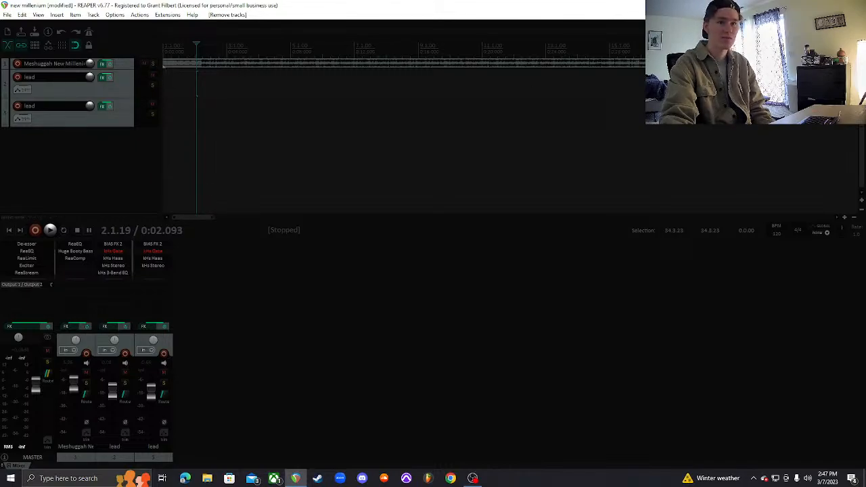
{"action": "left_click", "coordinate": [119, 64]}
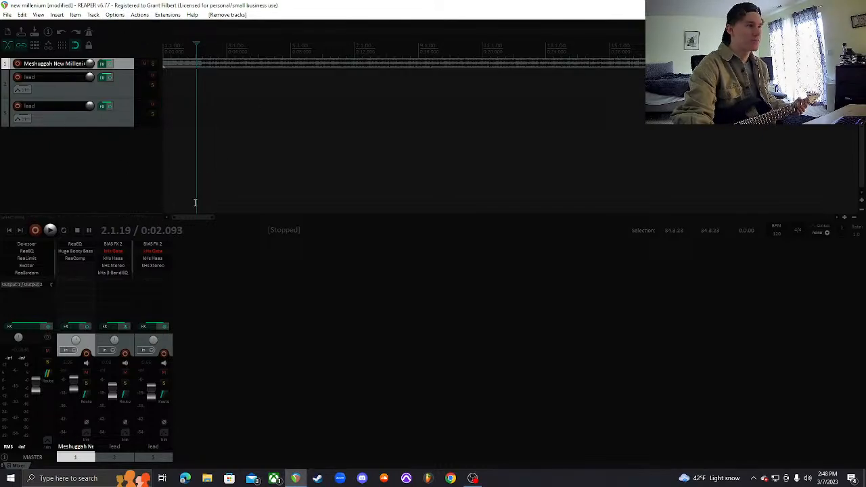
Review the available audio systems and the ASIO driver in the audio device preferences, and close them without changes
{"action": "left_click", "coordinate": [115, 15]}
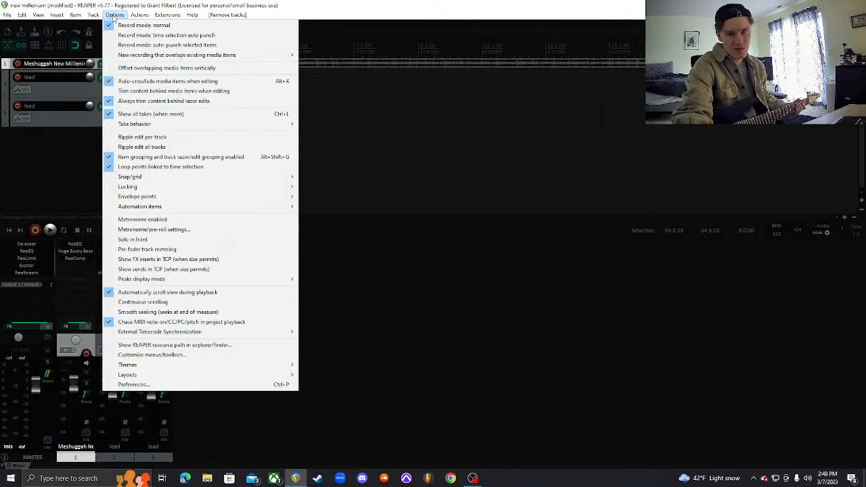
{"action": "left_click", "coordinate": [201, 385]}
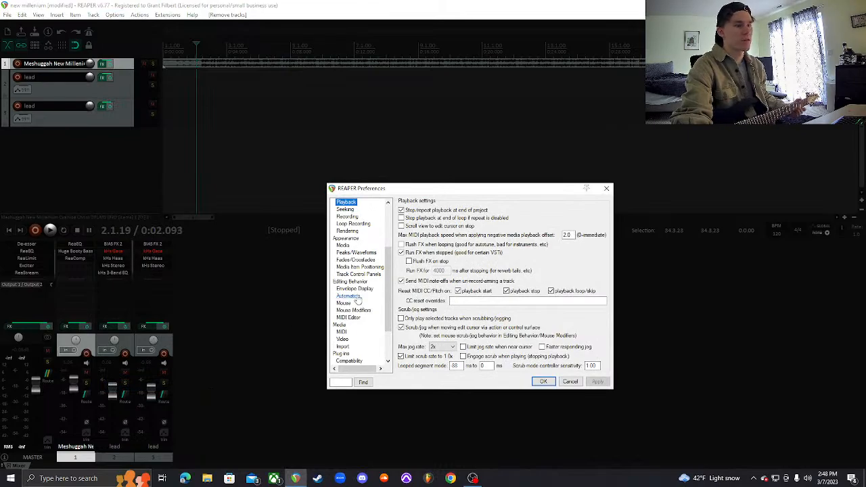
{"action": "scroll", "coordinate": [353, 233], "scroll_direction": "up", "scroll_amount": 2}
{"action": "left_click", "coordinate": [344, 216]}
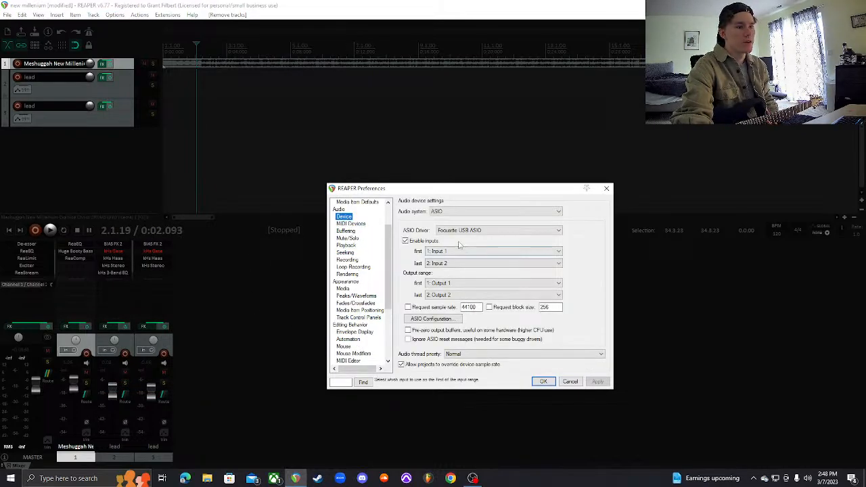
{"action": "left_click", "coordinate": [489, 212]}
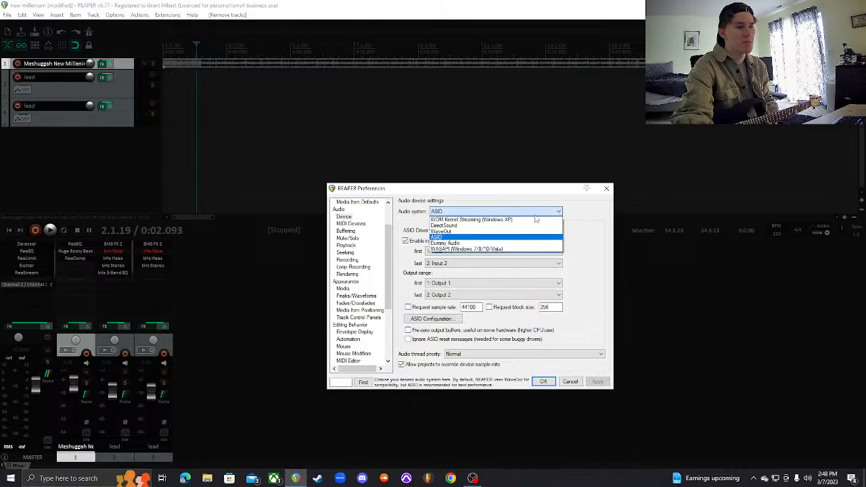
{"action": "left_click", "coordinate": [585, 220]}
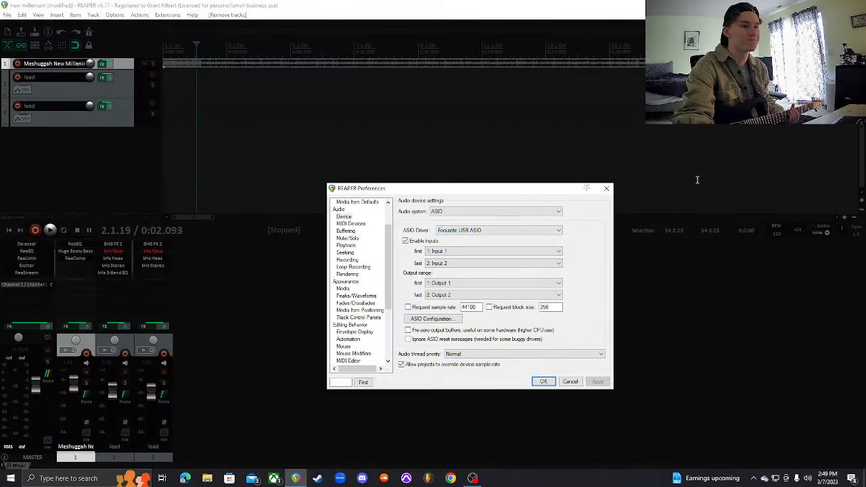
{"action": "left_click", "coordinate": [606, 188]}
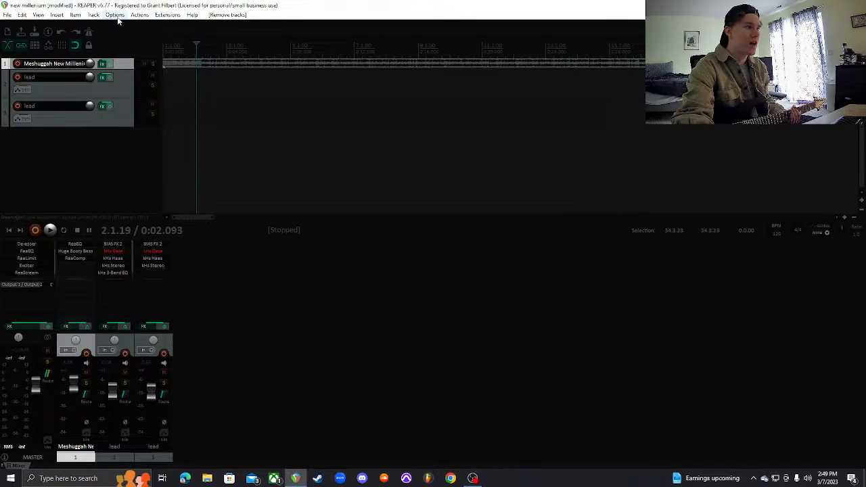
Reopen the preferences and compare the audio buffering settings with the playback settings
{"action": "left_click", "coordinate": [115, 15]}
{"action": "left_click", "coordinate": [135, 384]}
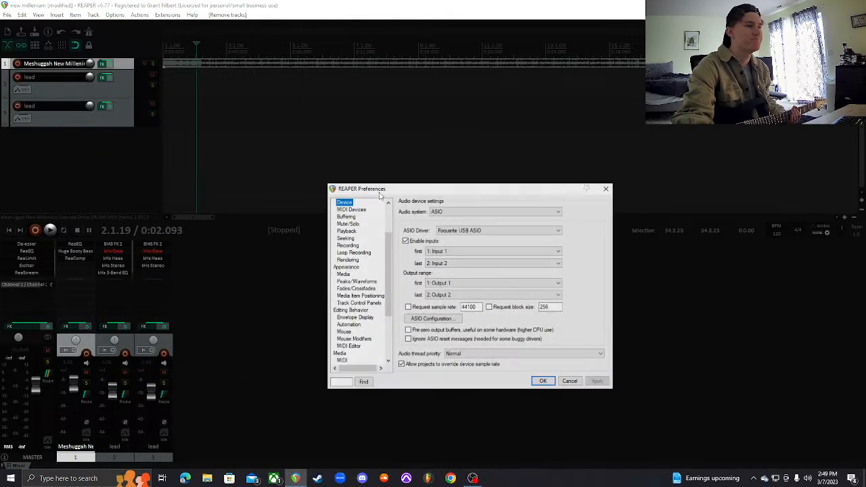
{"action": "left_click", "coordinate": [346, 216]}
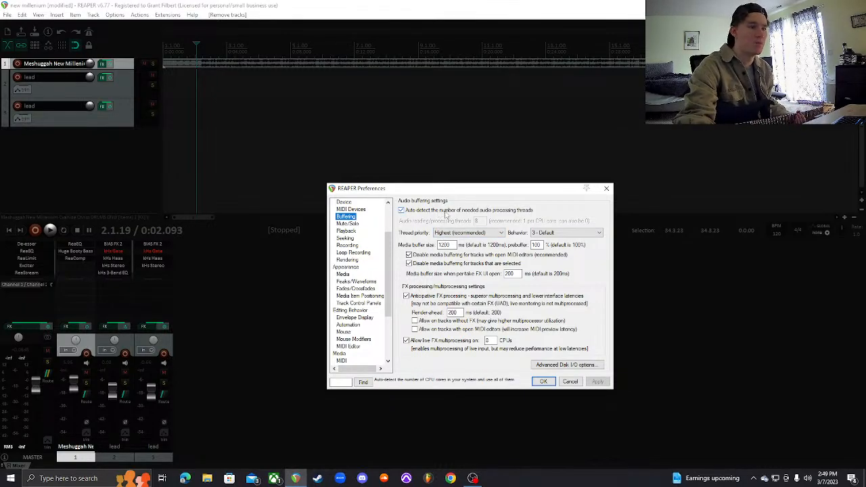
{"action": "left_click", "coordinate": [350, 233]}
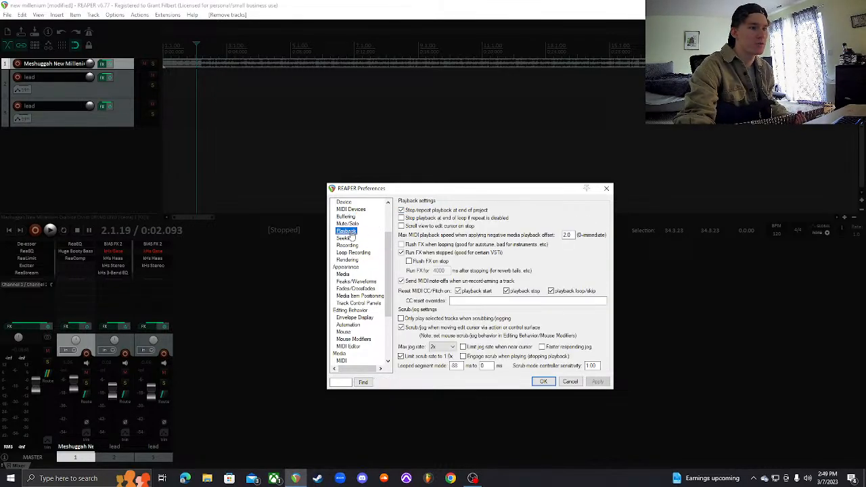
{"action": "left_click", "coordinate": [351, 218]}
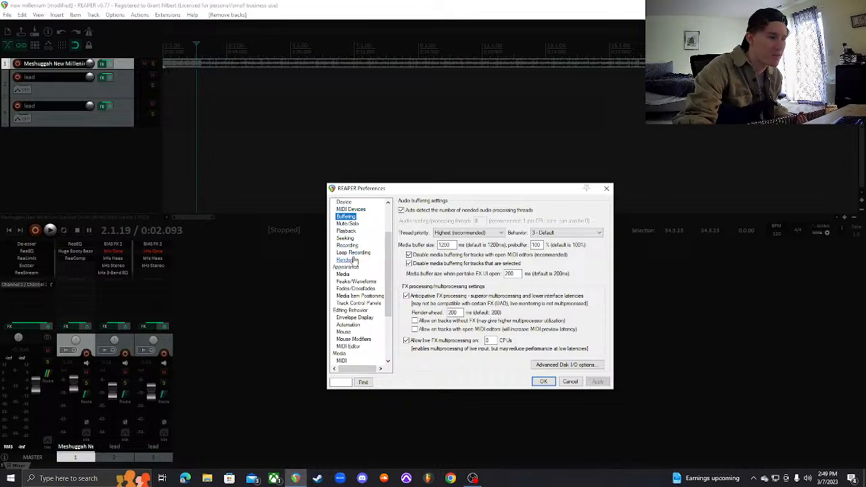
Look through the remaining audio preference pages, including Seeking, MIDI Devices, Device and Buffering, and close the preferences
{"action": "left_click", "coordinate": [350, 259]}
{"action": "key", "text": "Up"}
{"action": "key", "text": "Up"}
{"action": "key", "text": "Up"}
{"action": "key", "text": "Up"}
{"action": "key", "text": "Up"}
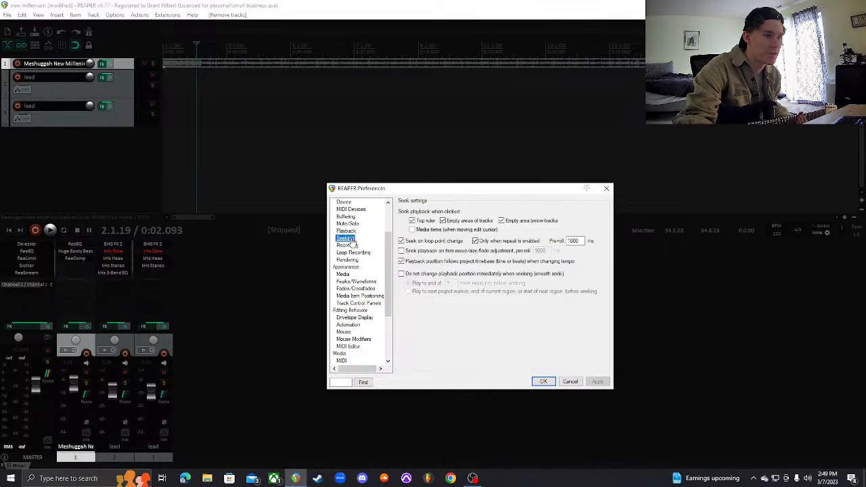
{"action": "key", "text": "Up"}
{"action": "key", "text": "Up"}
{"action": "key", "text": "Up"}
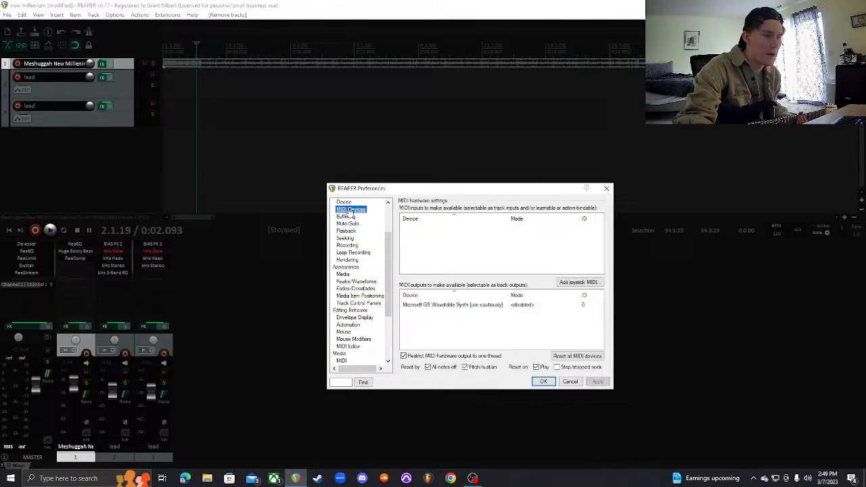
{"action": "scroll", "coordinate": [349, 224], "scroll_direction": "up", "scroll_amount": 2}
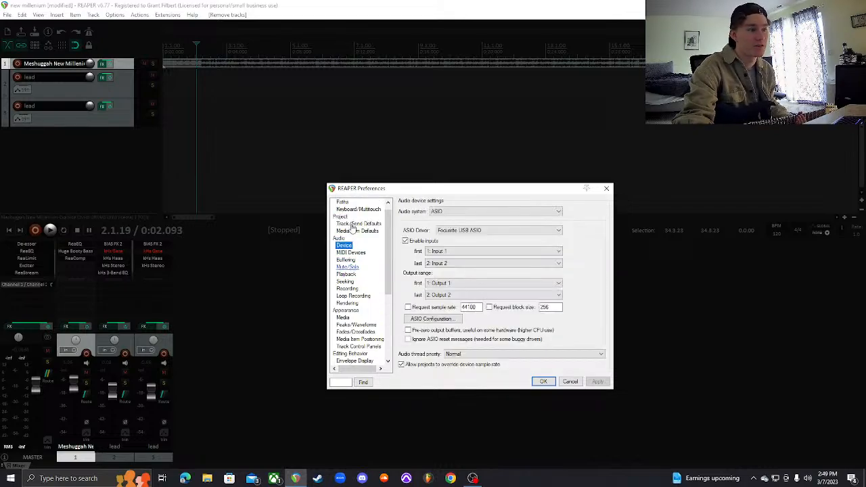
{"action": "left_click", "coordinate": [351, 253]}
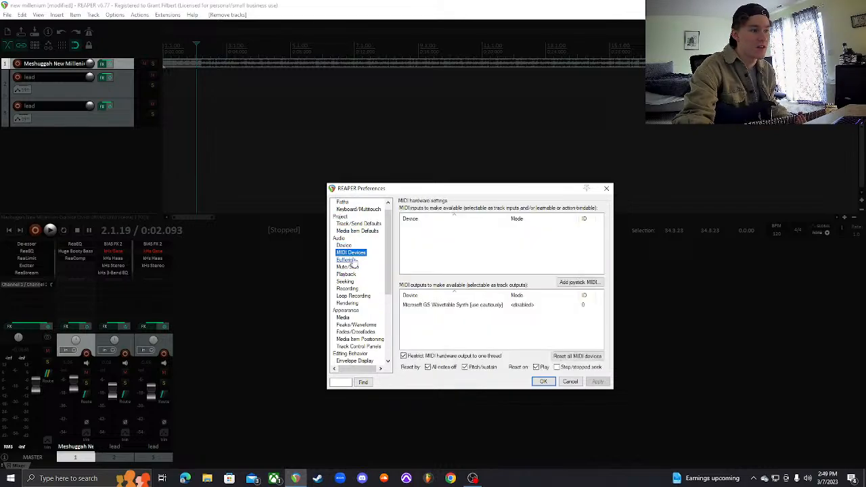
{"action": "left_click", "coordinate": [348, 261]}
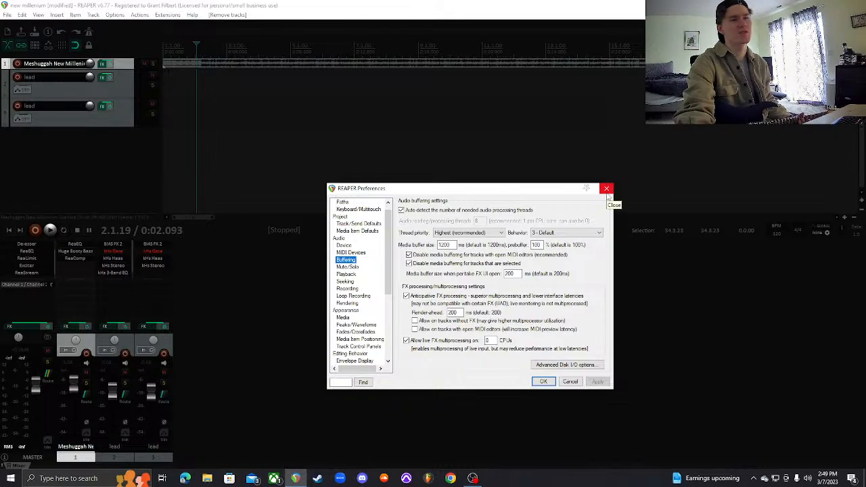
{"action": "left_click", "coordinate": [607, 189]}
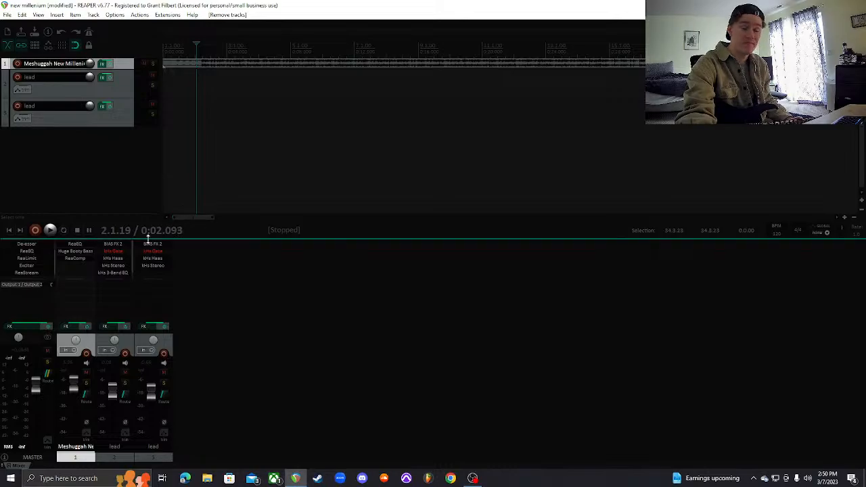
Add a new track below the lead tracks, arm it for recording and set its mono input to Input 2
{"action": "double_click", "coordinate": [85, 144]}
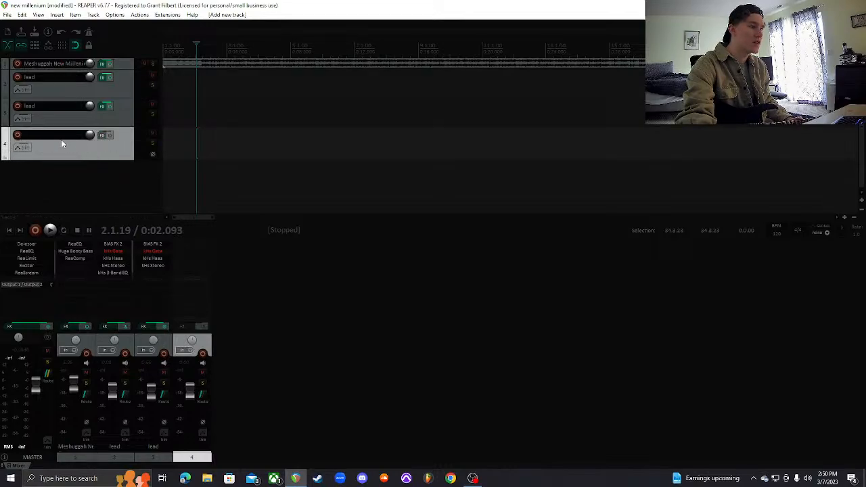
{"action": "left_click", "coordinate": [18, 136]}
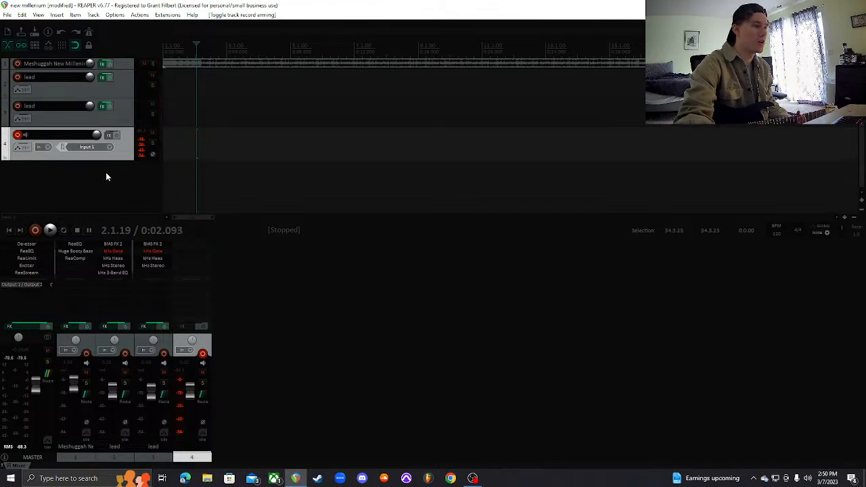
{"action": "left_click", "coordinate": [109, 149]}
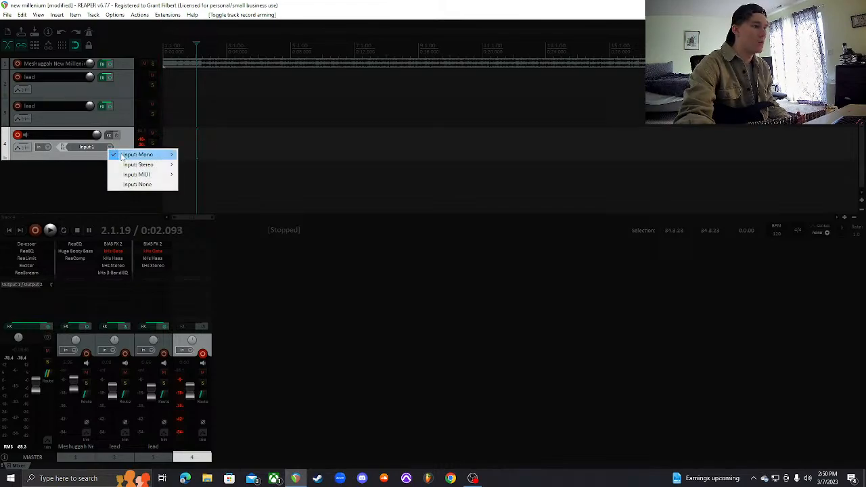
{"action": "mouse_move", "coordinate": [125, 158]}
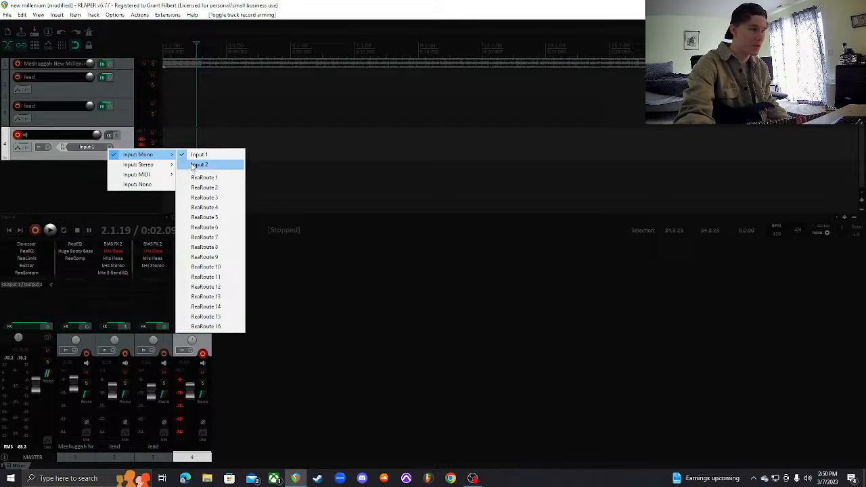
{"action": "left_click", "coordinate": [196, 165]}
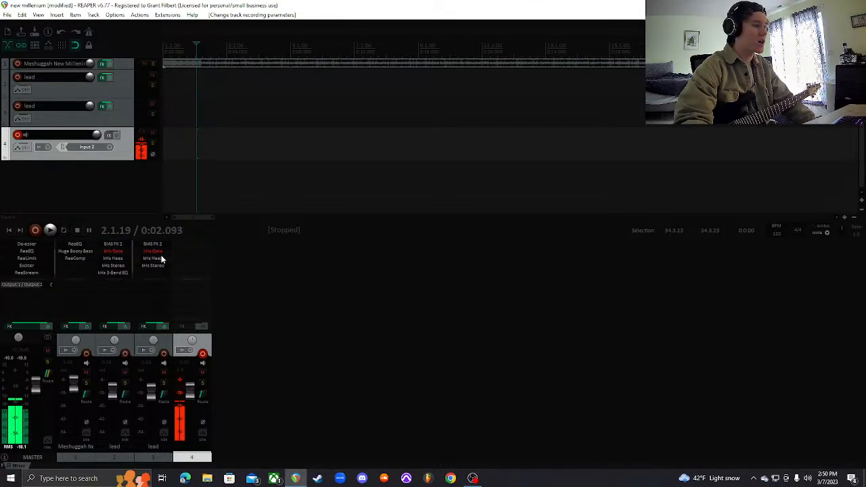
Load the saved "New millenium rhythm" FX chain onto track 4
{"action": "scroll", "coordinate": [41, 264], "scroll_direction": "up", "scroll_amount": 1}
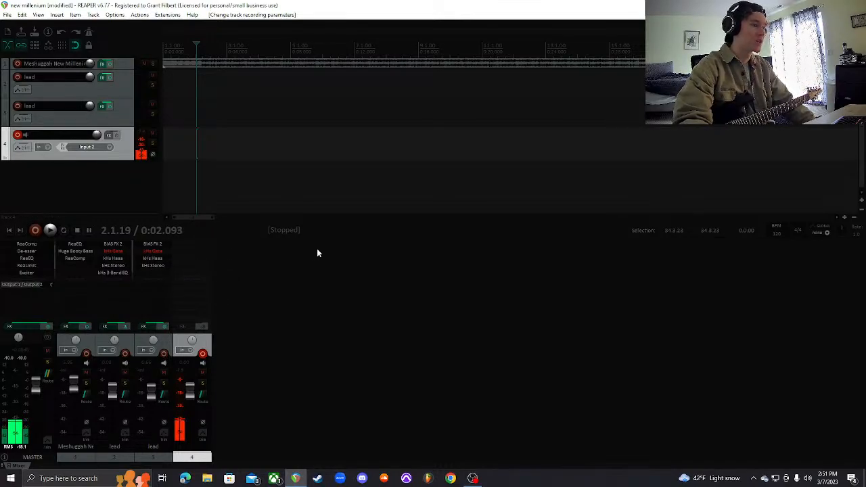
{"action": "right_click", "coordinate": [180, 329]}
{"action": "mouse_move", "coordinate": [208, 367]}
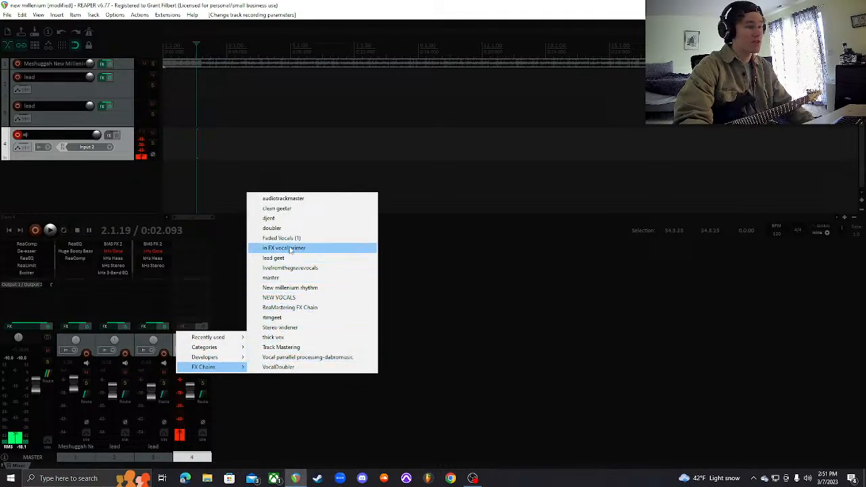
{"action": "left_click", "coordinate": [290, 288]}
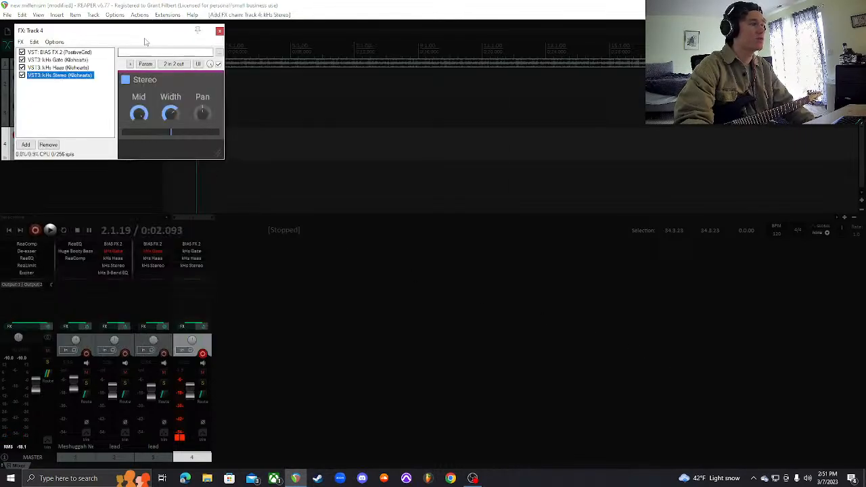
Show the BIAS FX 2 plugin from track 4's FX chain and reposition the FX window over the empty workspace
{"action": "left_click_drag", "start_coordinate": [145, 38], "coordinate": [541, 125]}
{"action": "left_click", "coordinate": [450, 137]}
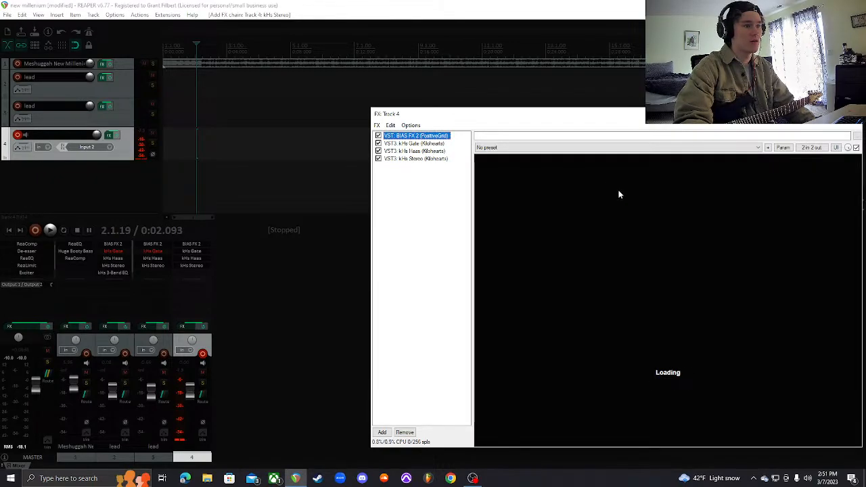
{"action": "left_click_drag", "start_coordinate": [583, 118], "coordinate": [539, 111]}
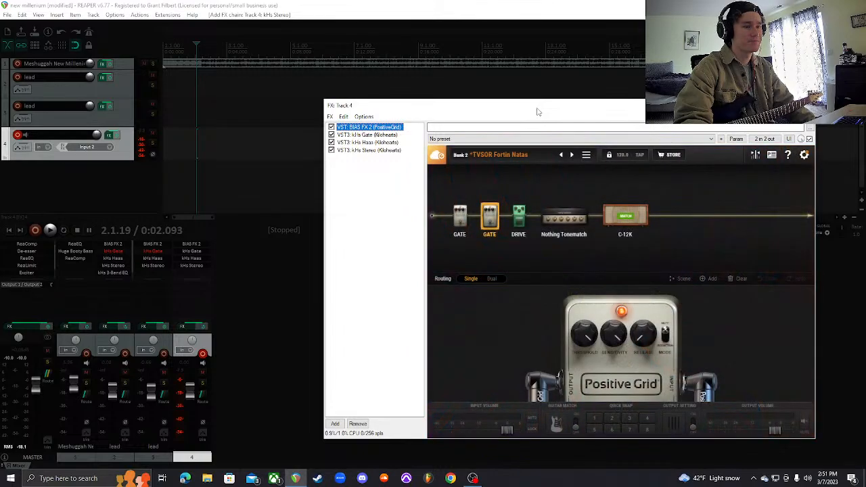
Browse the Bank 2 presets in BIAS FX 2 and close the preset browser without loading another preset
{"action": "left_click", "coordinate": [500, 160]}
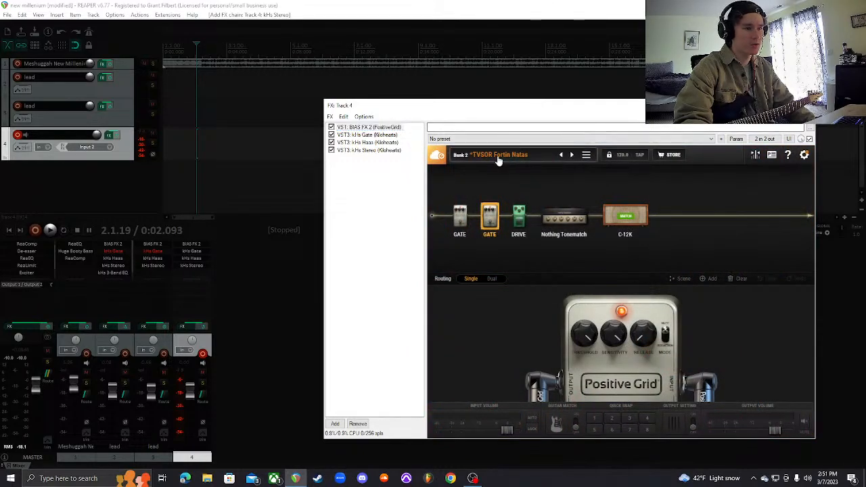
{"action": "scroll", "coordinate": [509, 296], "scroll_direction": "down", "scroll_amount": 2}
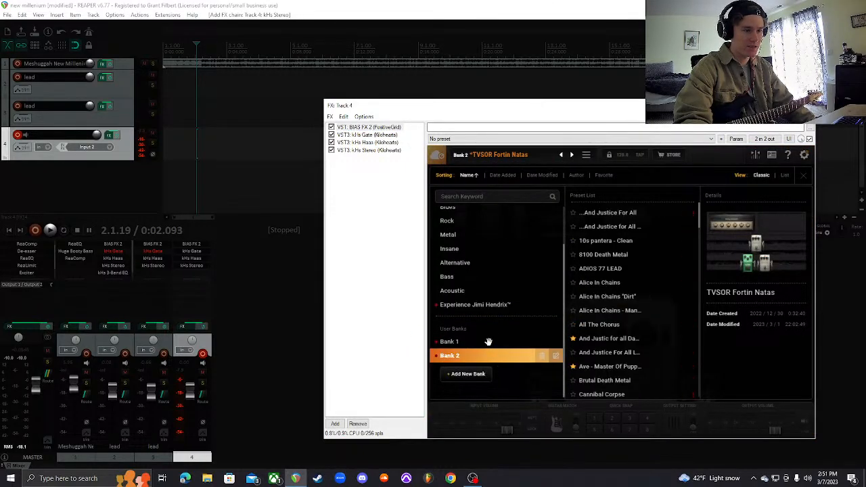
{"action": "left_click", "coordinate": [607, 366]}
{"action": "left_click", "coordinate": [486, 357]}
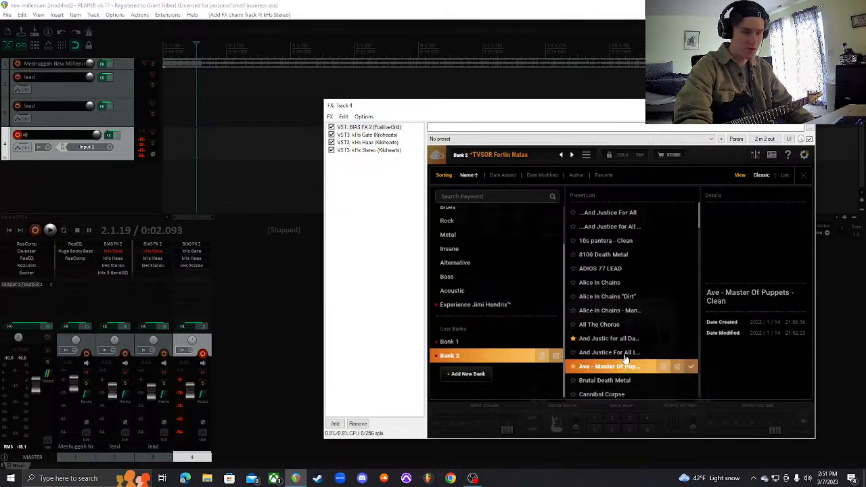
{"action": "scroll", "coordinate": [644, 353], "scroll_direction": "down", "scroll_amount": 8}
{"action": "scroll", "coordinate": [640, 349], "scroll_direction": "down", "scroll_amount": 10}
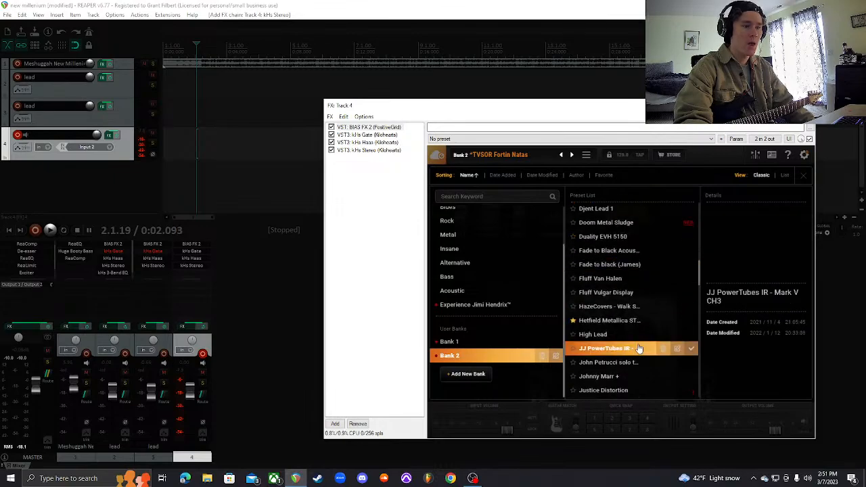
{"action": "scroll", "coordinate": [632, 345], "scroll_direction": "up", "scroll_amount": 1}
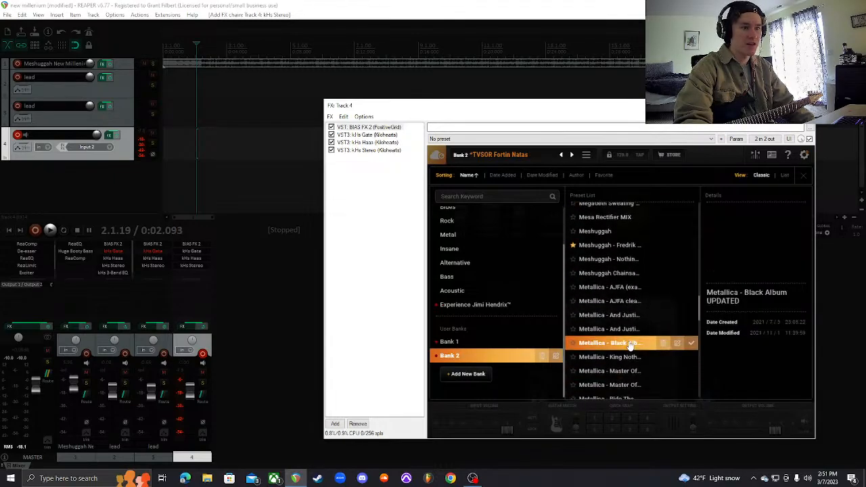
{"action": "left_click", "coordinate": [804, 175]}
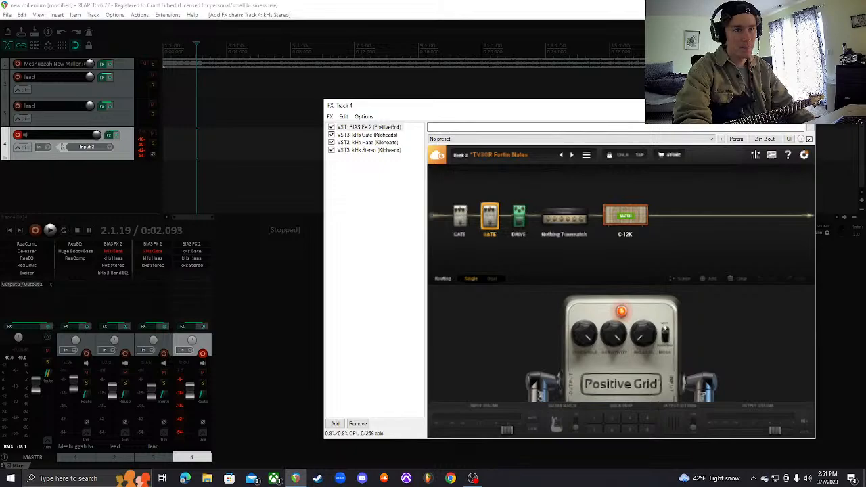
Show kHs Gate in track 4's FX chain and briefly bypass and re-enable it to compare the guitar noise
{"action": "left_click_drag", "start_coordinate": [717, 106], "coordinate": [721, 101]}
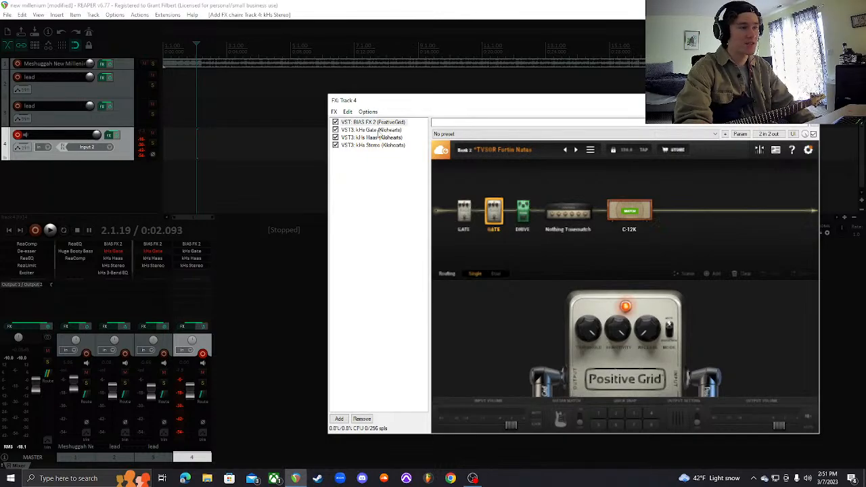
{"action": "left_click", "coordinate": [376, 130]}
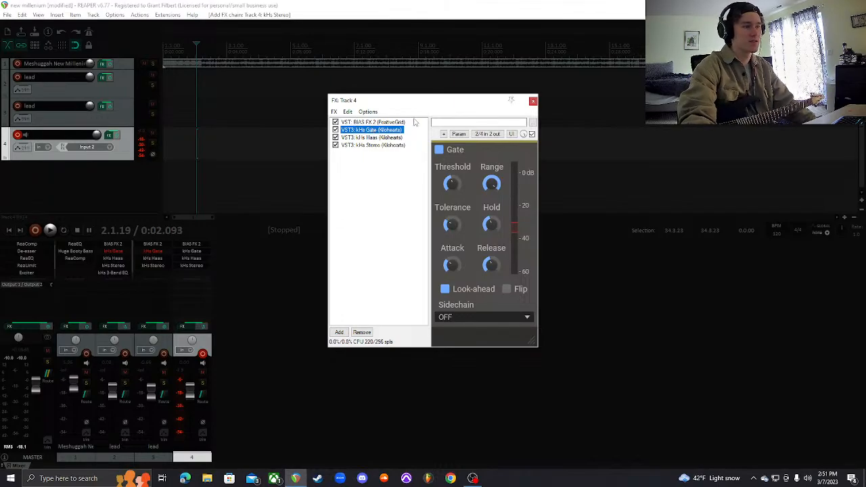
{"action": "left_click_drag", "start_coordinate": [416, 105], "coordinate": [407, 81]}
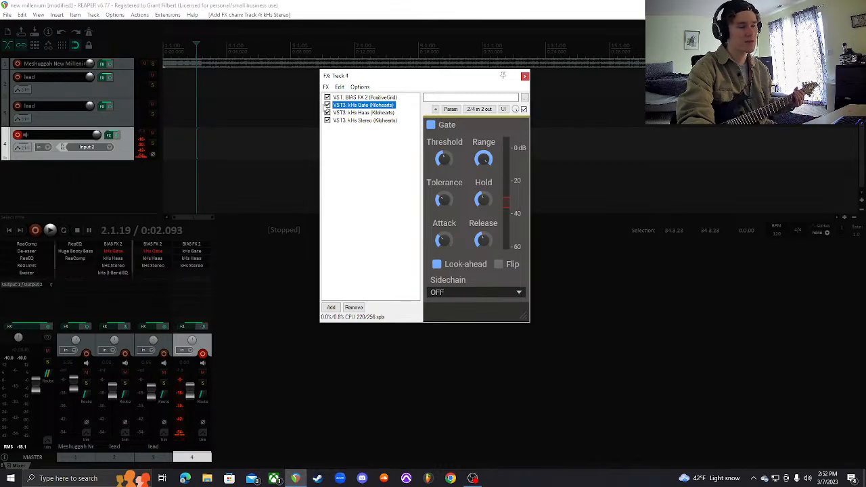
{"action": "left_click", "coordinate": [328, 105]}
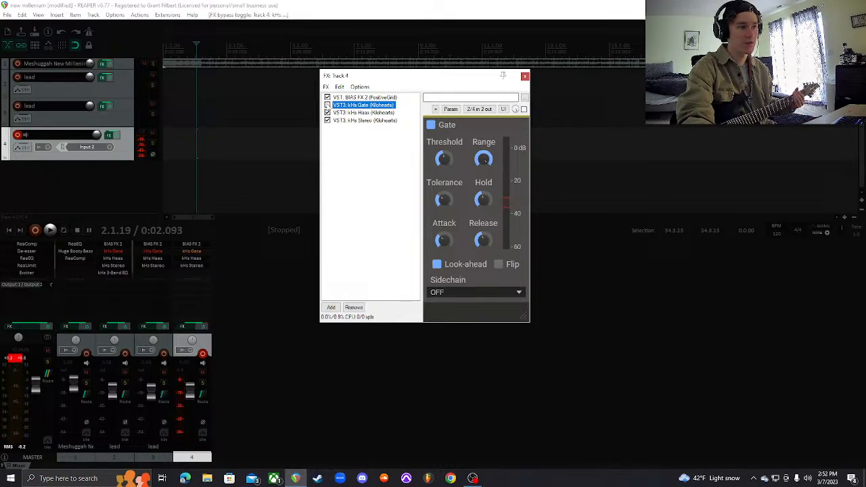
{"action": "left_click", "coordinate": [327, 105]}
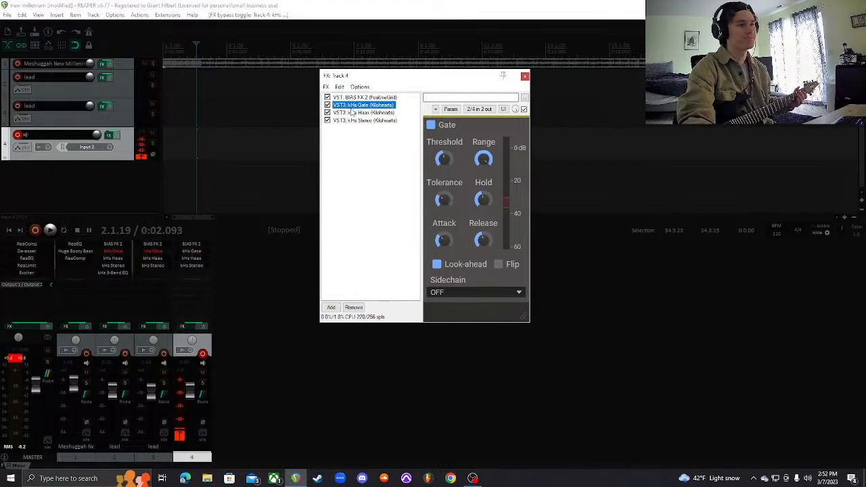
Examine the kHs Haas and kHs Stereo settings in track 4's FX chain
{"action": "left_click", "coordinate": [355, 113]}
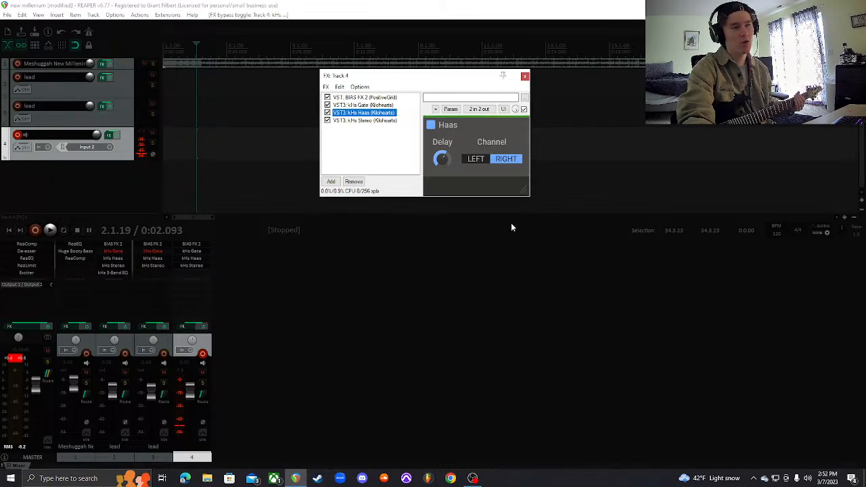
{"action": "left_click", "coordinate": [358, 121]}
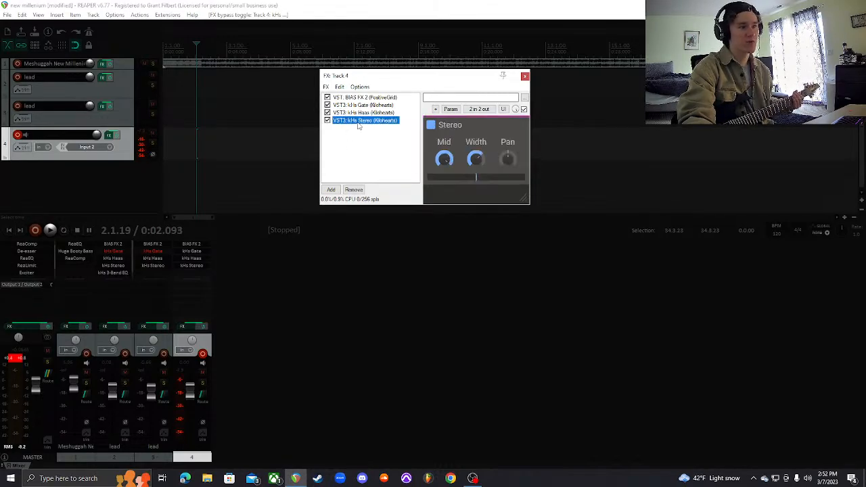
{"action": "left_click", "coordinate": [360, 113]}
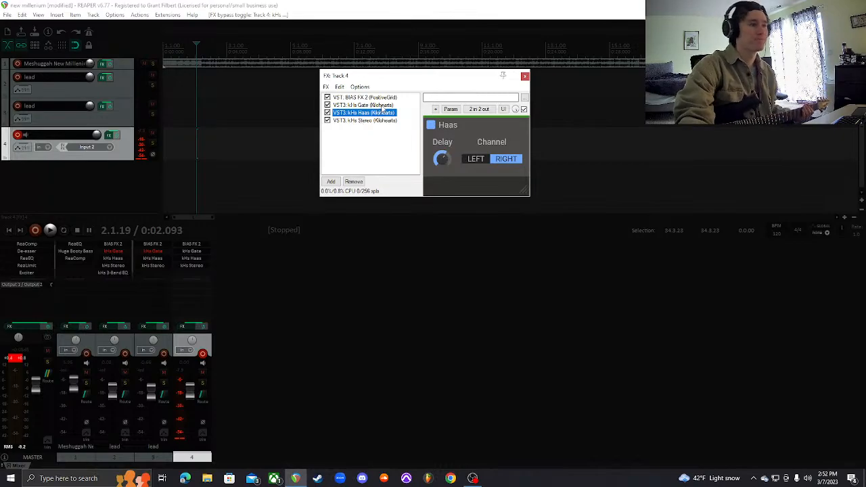
Compare the guitar tone with kHs Stereo and kHs Haas bypassed, re-enable both, and close track 4's FX window
{"action": "left_click", "coordinate": [327, 120]}
{"action": "left_click", "coordinate": [328, 113]}
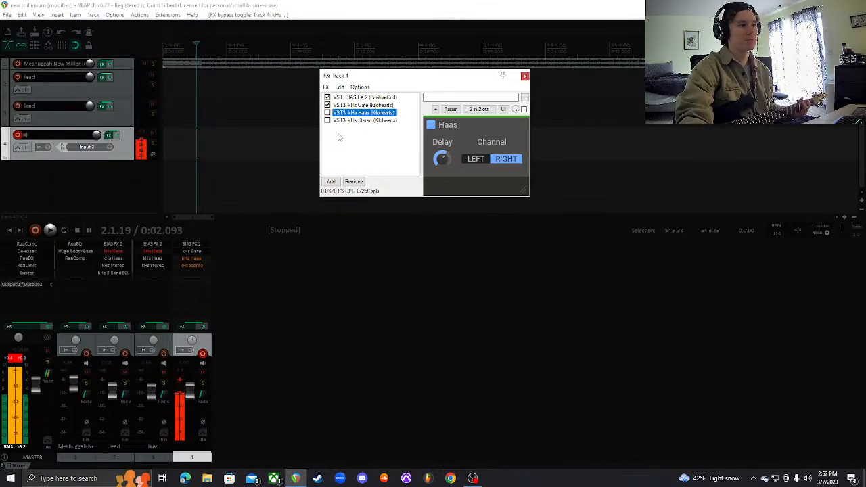
{"action": "left_click", "coordinate": [328, 112]}
{"action": "left_click", "coordinate": [327, 120]}
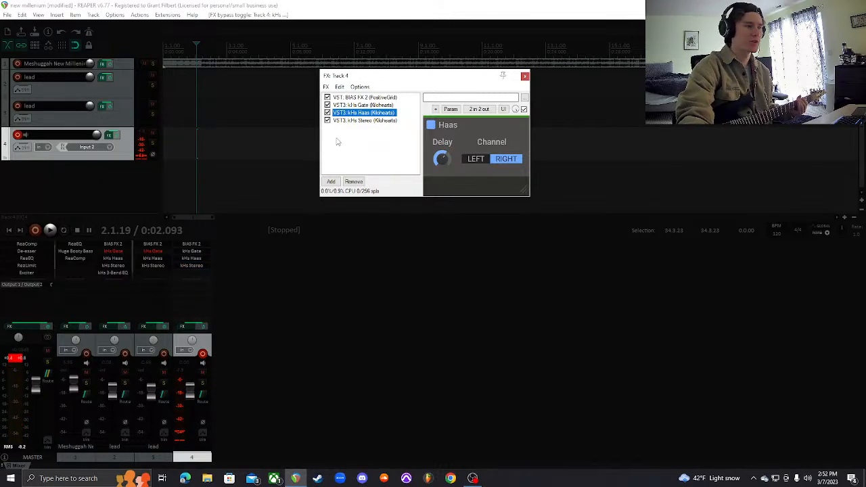
{"action": "left_click_drag", "start_coordinate": [442, 80], "coordinate": [516, 186]}
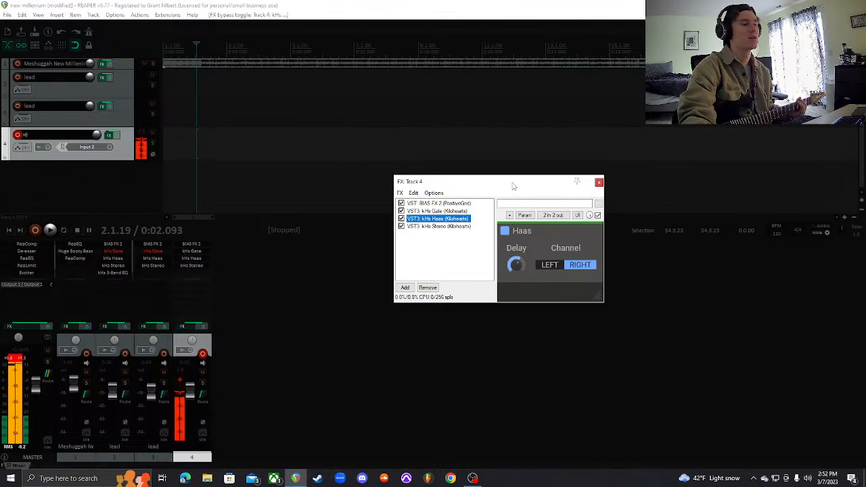
{"action": "left_click", "coordinate": [599, 181]}
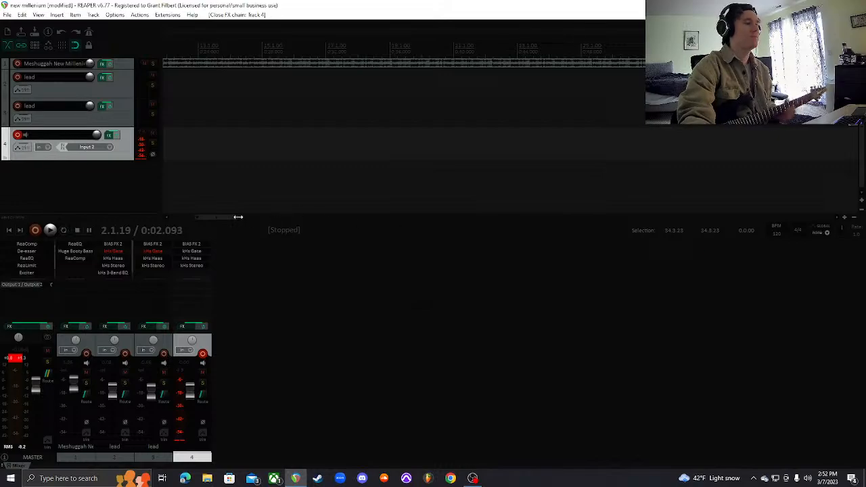
Increase the height of the Meshuggah drum track and place the edit cursor near the start of the project
{"action": "left_click_drag", "start_coordinate": [215, 217], "coordinate": [194, 217]}
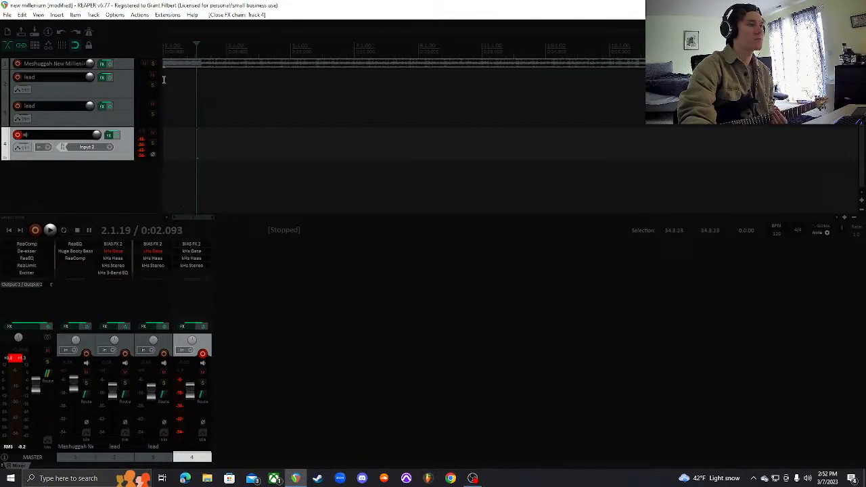
{"action": "left_click_drag", "start_coordinate": [130, 67], "coordinate": [126, 94]}
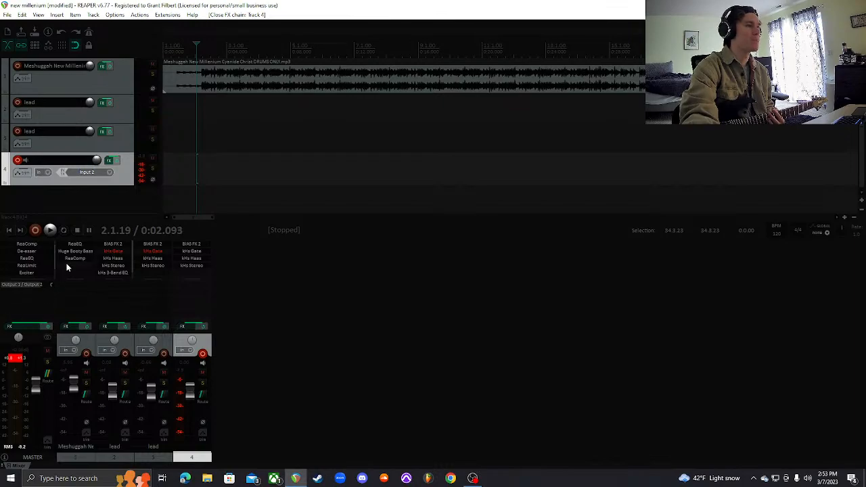
{"action": "left_click", "coordinate": [168, 149]}
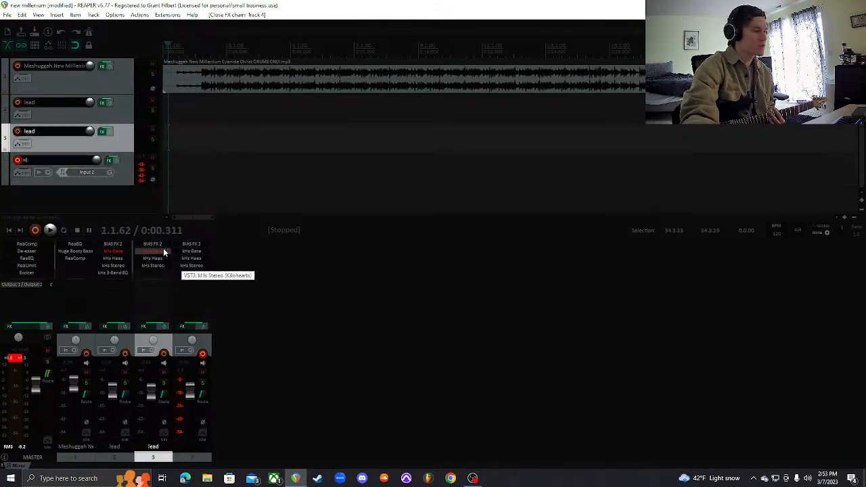
Bypass the master FX chain and play the drum track from the edit cursor to hear it unprocessed
{"action": "left_click", "coordinate": [47, 326]}
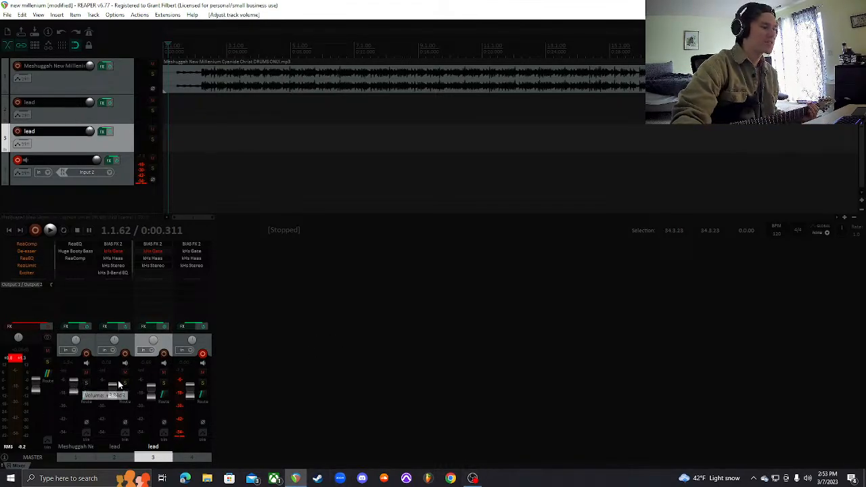
{"action": "key", "text": "space"}
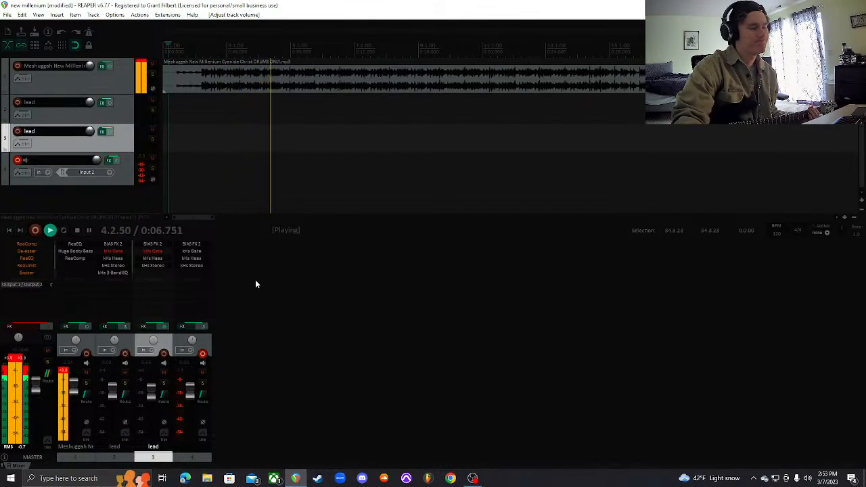
{"action": "left_click", "coordinate": [78, 231]}
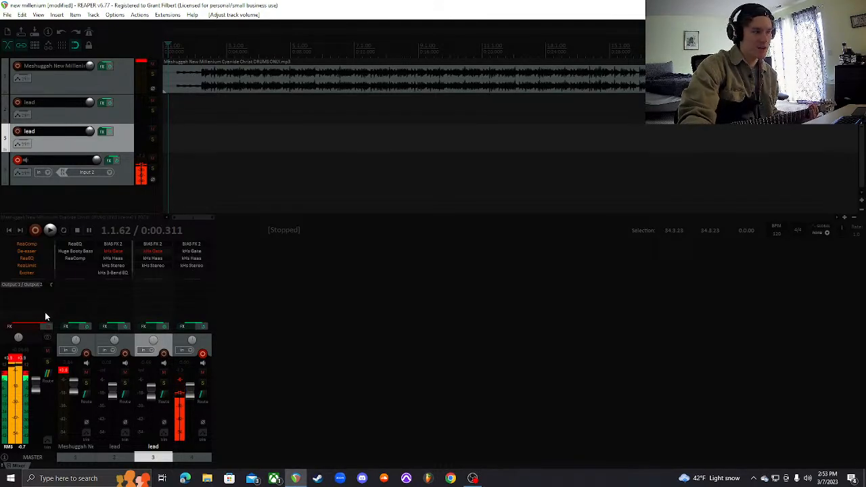
Review the master track's FX chain, close its window, and toggle the master FX bypass, leaving the FX enabled
{"action": "left_click", "coordinate": [38, 328]}
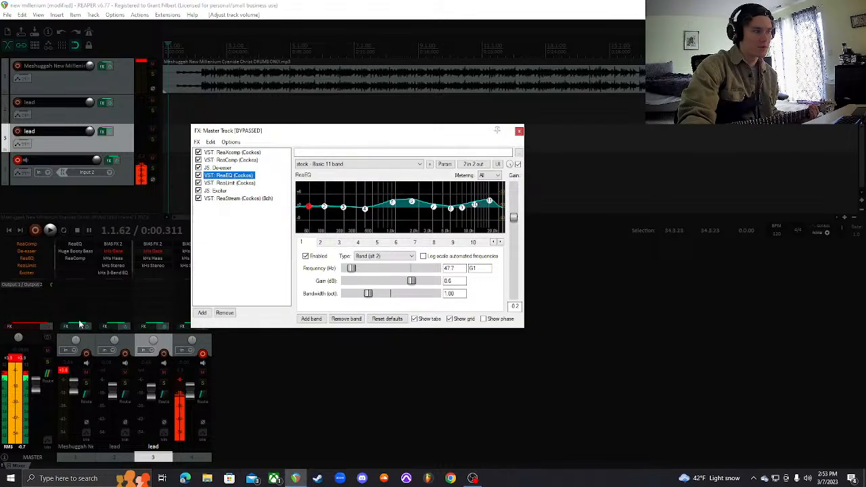
{"action": "left_click", "coordinate": [519, 130]}
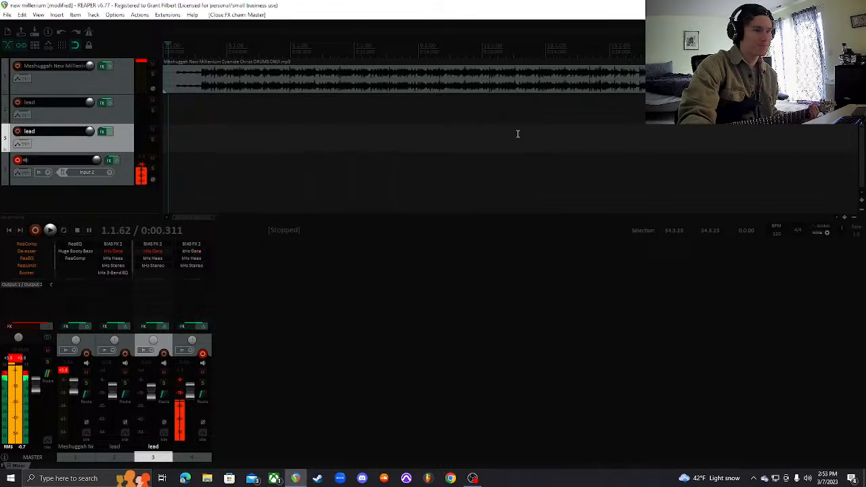
{"action": "left_click", "coordinate": [49, 327]}
{"action": "left_click", "coordinate": [48, 327]}
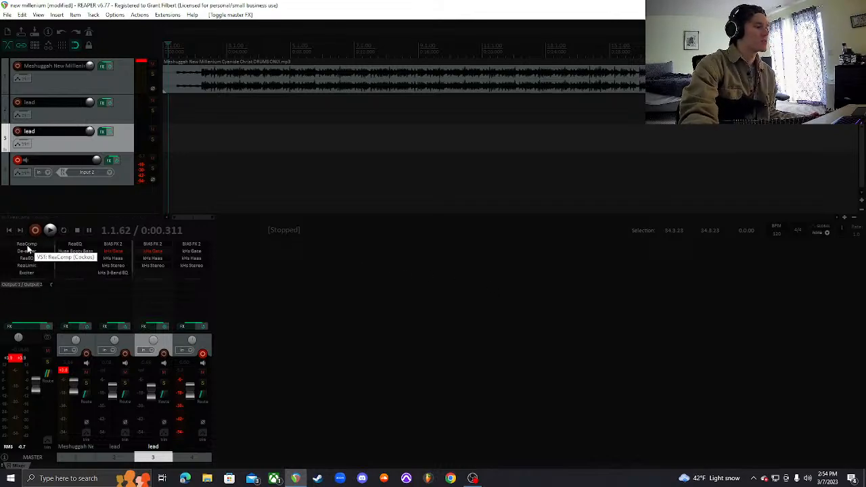
Inspect ReaXcomp on the master track, browse its presets while keeping "griz: mastering 3 band", and close it
{"action": "scroll", "coordinate": [30, 256], "scroll_direction": "up", "scroll_amount": 1}
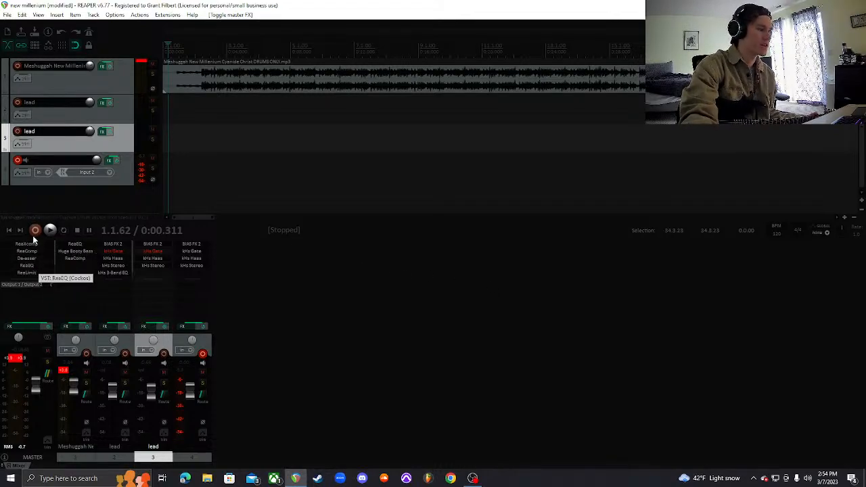
{"action": "scroll", "coordinate": [34, 256], "scroll_direction": "down", "scroll_amount": 2}
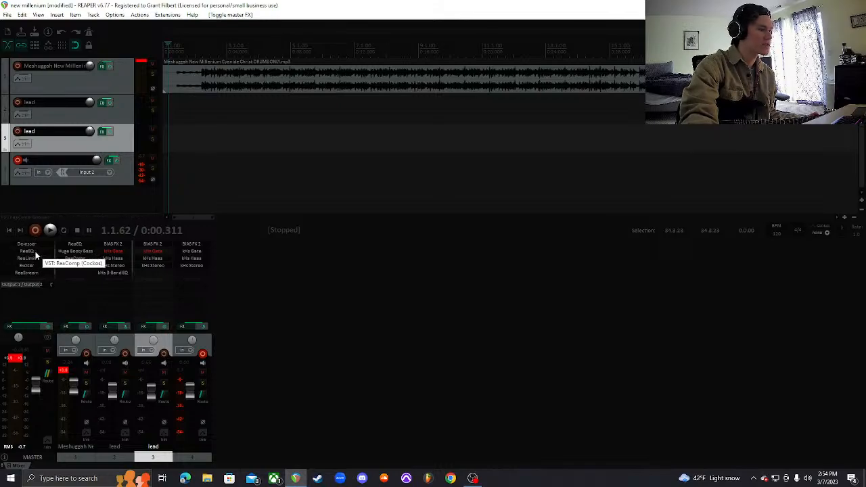
{"action": "scroll", "coordinate": [36, 257], "scroll_direction": "up", "scroll_amount": 2}
{"action": "left_click", "coordinate": [35, 245]}
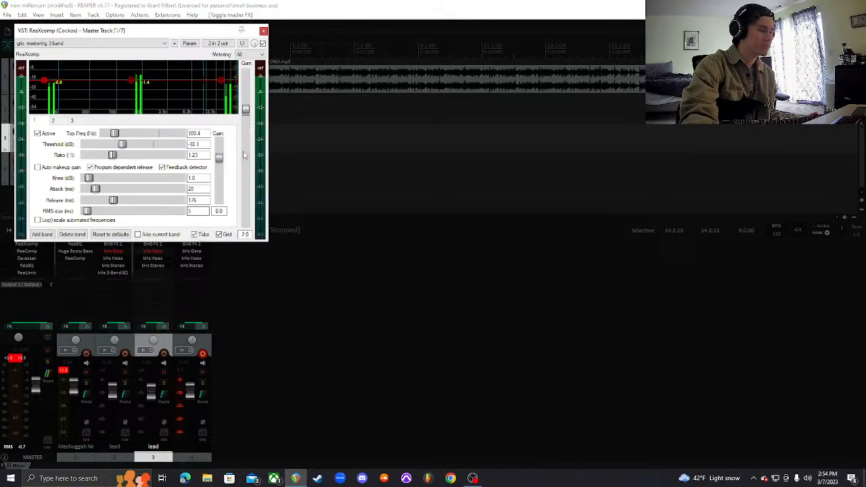
{"action": "left_click_drag", "start_coordinate": [219, 32], "coordinate": [446, 126]}
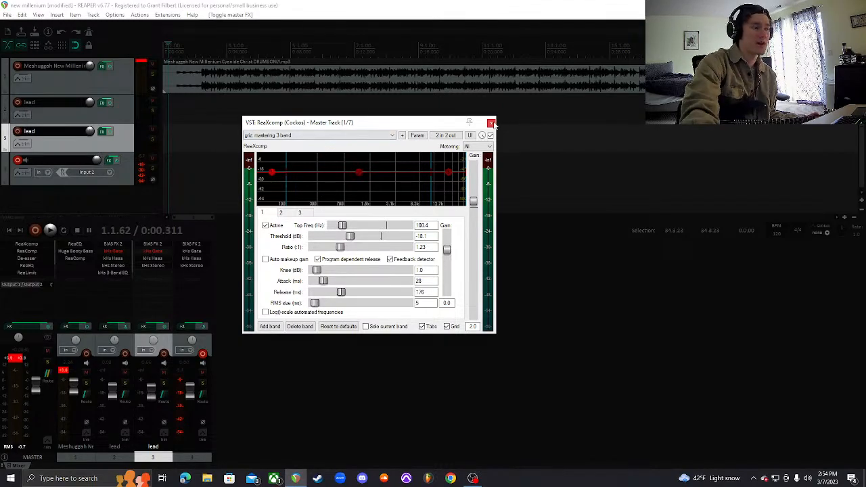
{"action": "left_click", "coordinate": [341, 137]}
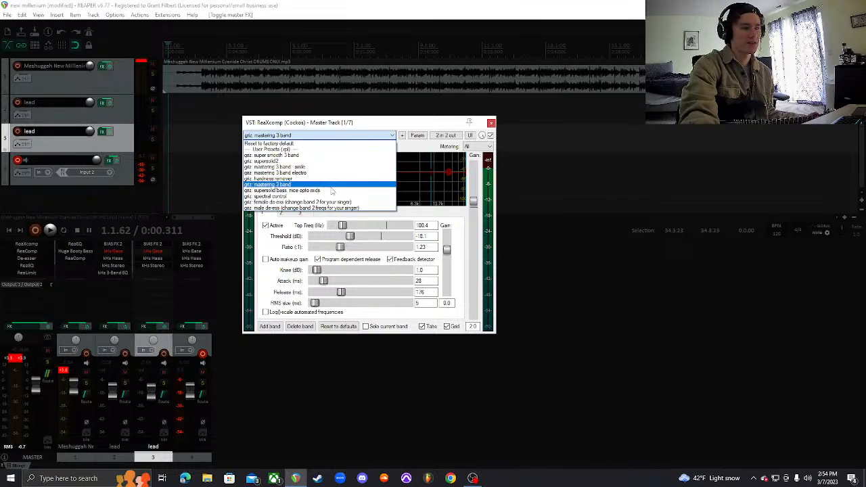
{"action": "left_click", "coordinate": [429, 123]}
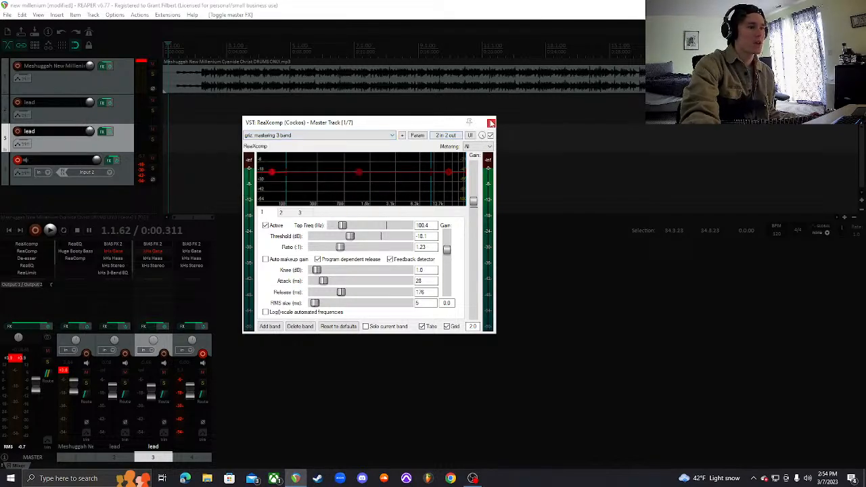
{"action": "left_click", "coordinate": [491, 123]}
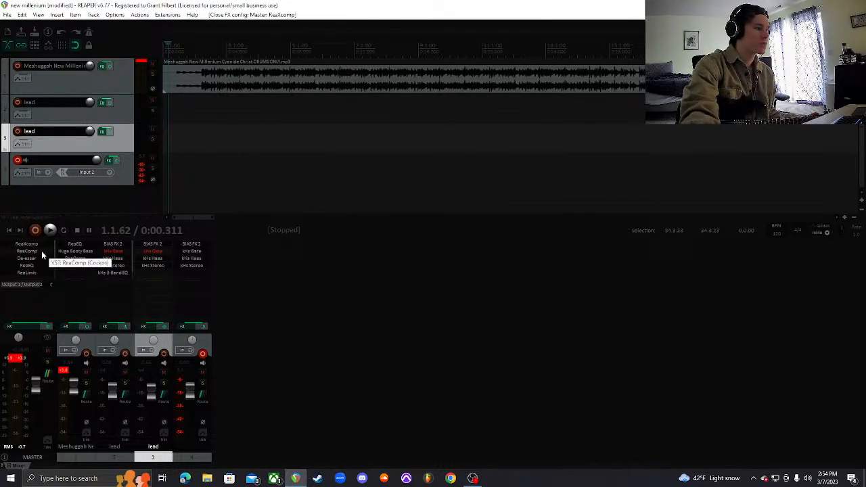
Examine the ReaComp and De-esser settings on the master track, closing each plugin window
{"action": "left_click", "coordinate": [41, 250]}
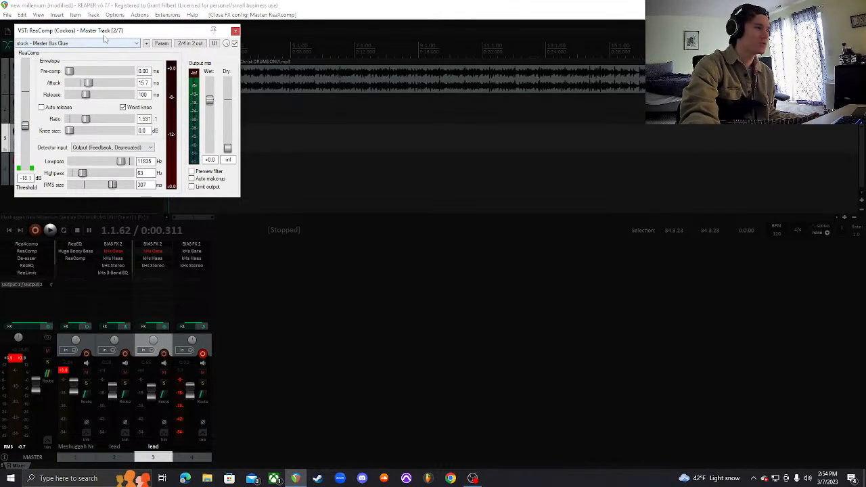
{"action": "left_click_drag", "start_coordinate": [109, 32], "coordinate": [431, 70]}
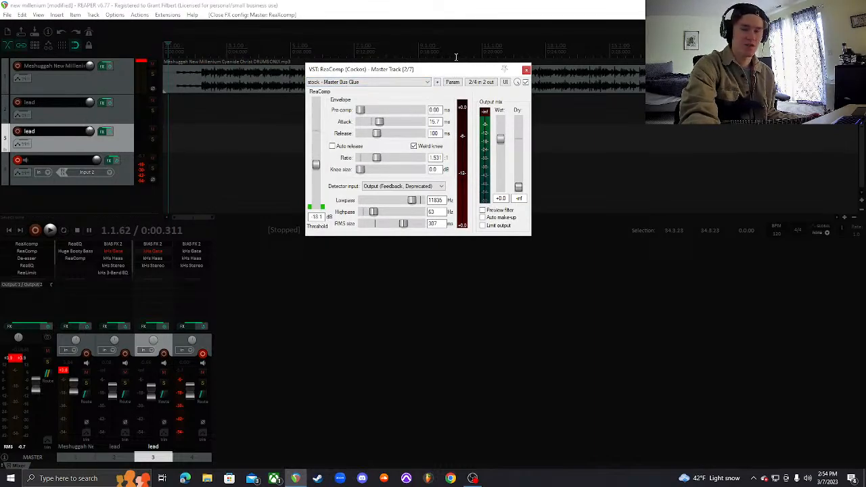
{"action": "left_click", "coordinate": [527, 71]}
{"action": "left_click", "coordinate": [26, 259]}
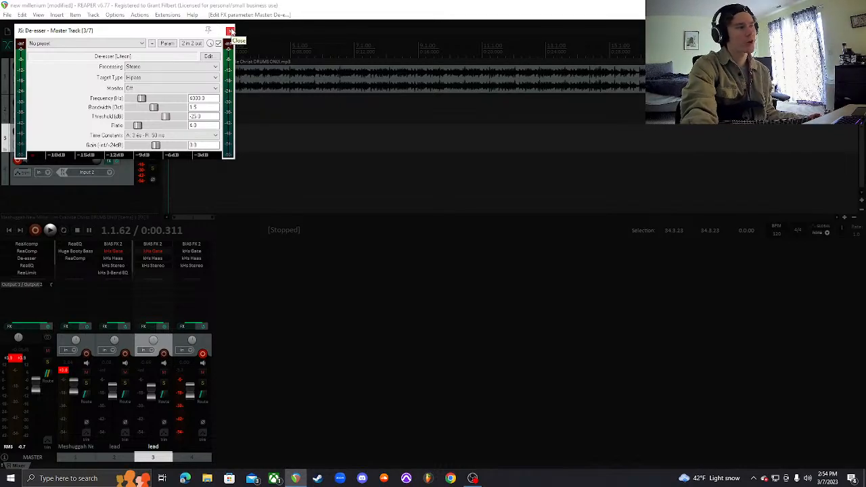
{"action": "left_click", "coordinate": [230, 30]}
Examine the ReaEQ curve on the master track and close the plugin window
{"action": "left_click", "coordinate": [27, 265]}
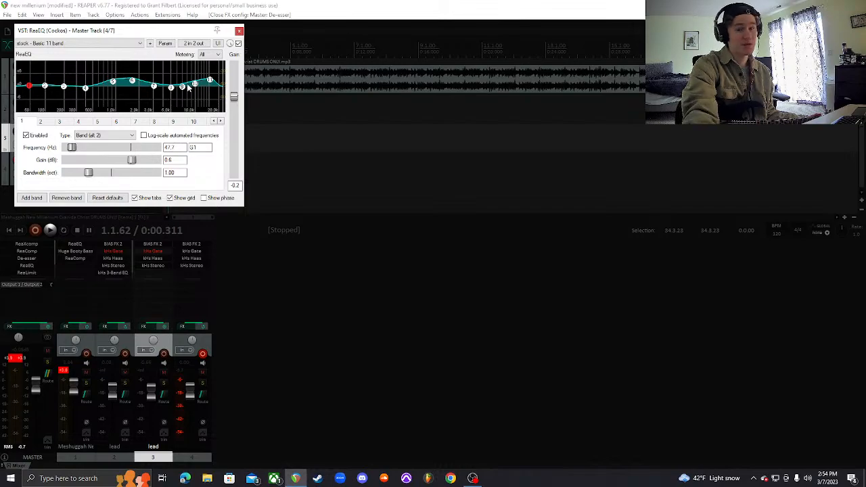
{"action": "left_click_drag", "start_coordinate": [184, 30], "coordinate": [254, 69]}
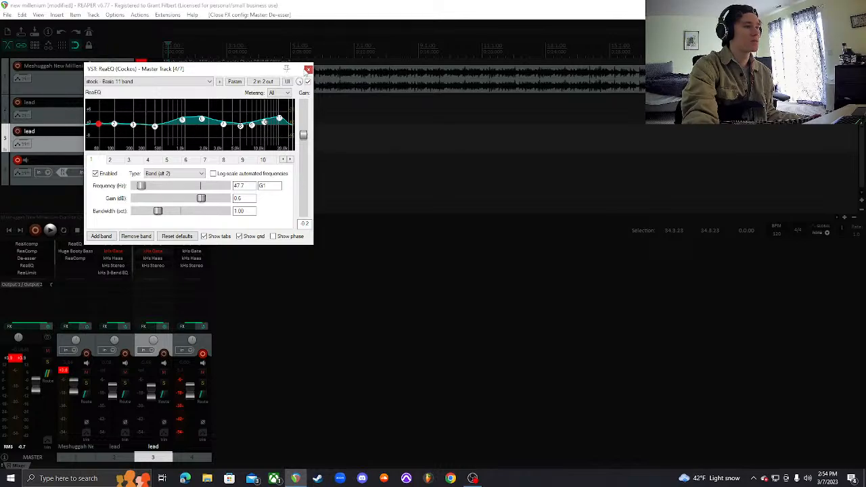
{"action": "left_click", "coordinate": [308, 69]}
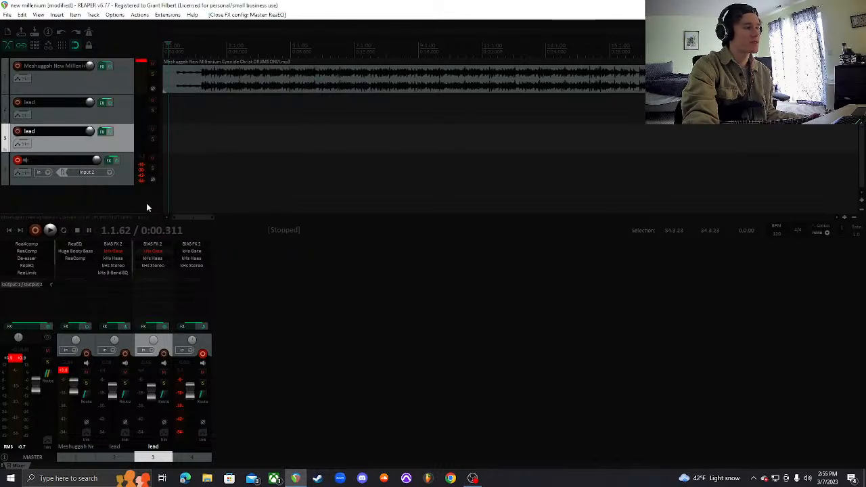
Examine the ReaLimit and Exciter settings on the master track, closing each plugin window
{"action": "left_click", "coordinate": [27, 272]}
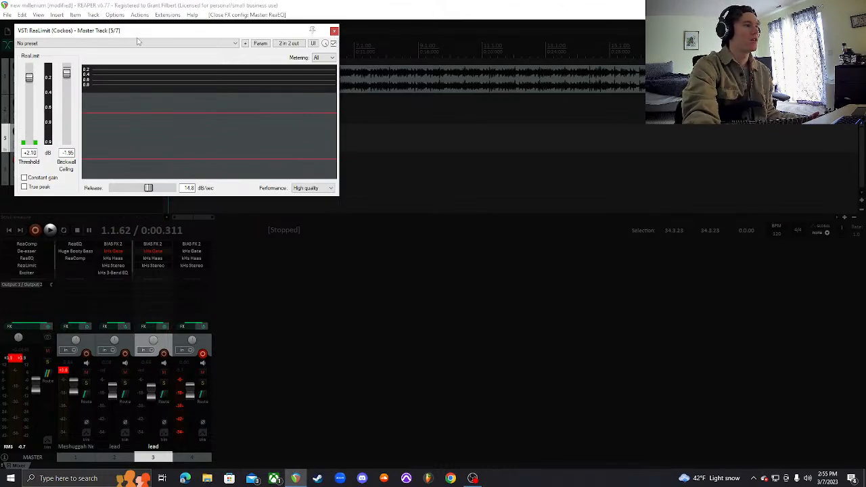
{"action": "left_click_drag", "start_coordinate": [136, 36], "coordinate": [381, 236]}
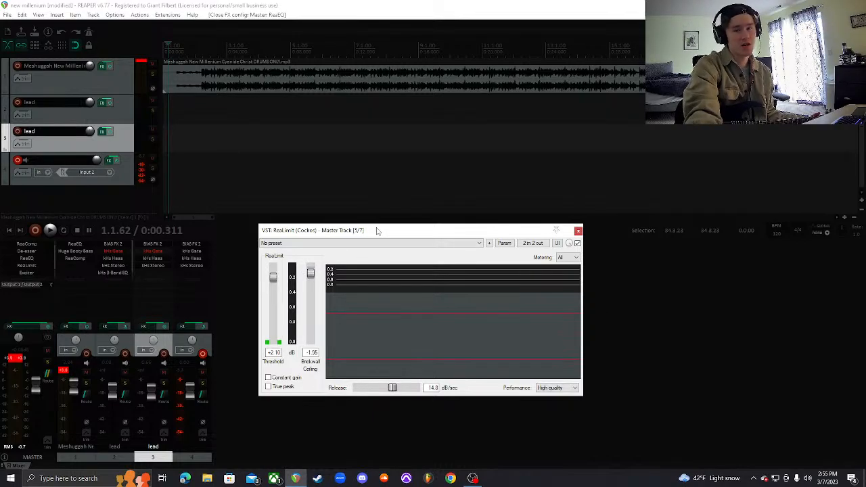
{"action": "left_click", "coordinate": [578, 231]}
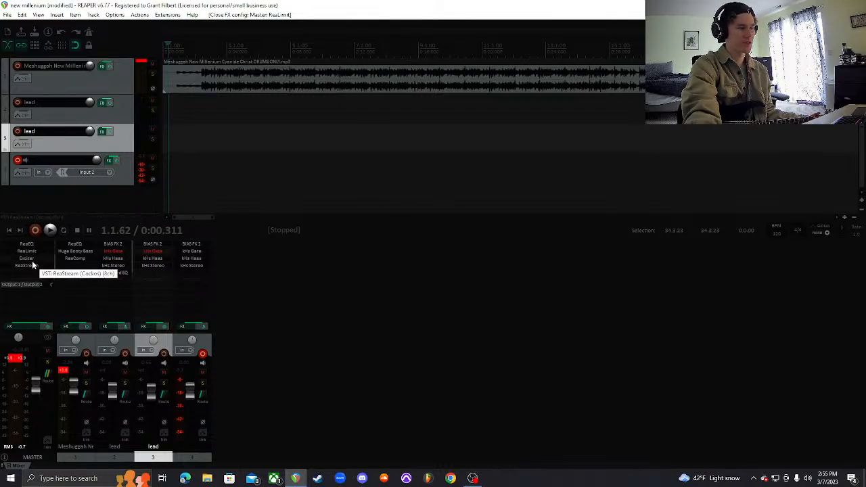
{"action": "left_click", "coordinate": [36, 258]}
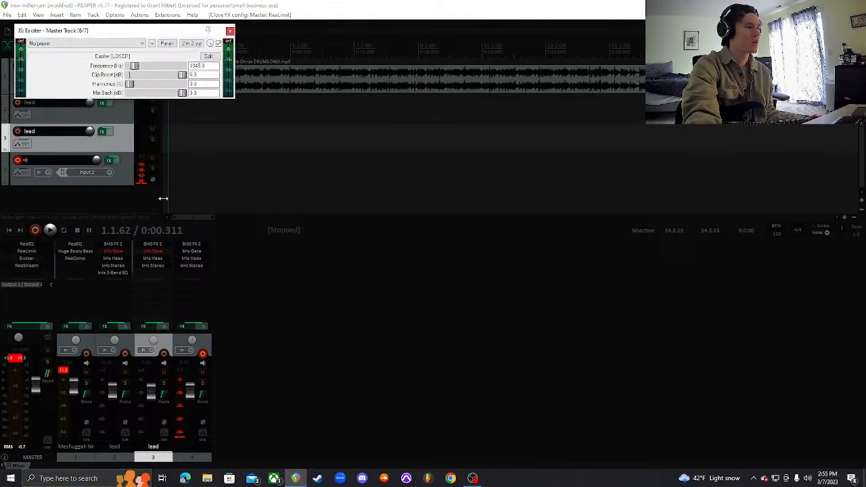
{"action": "left_click", "coordinate": [230, 31]}
{"action": "scroll", "coordinate": [48, 266], "scroll_direction": "up", "scroll_amount": 2}
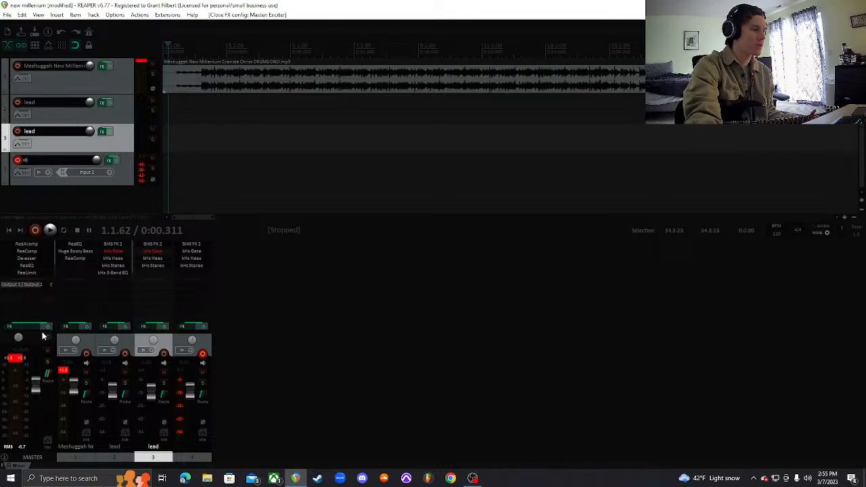
Compare drum playback with the master FX bypassed and with them enabled, stopping playback and leaving the FX on
{"action": "left_click", "coordinate": [45, 327]}
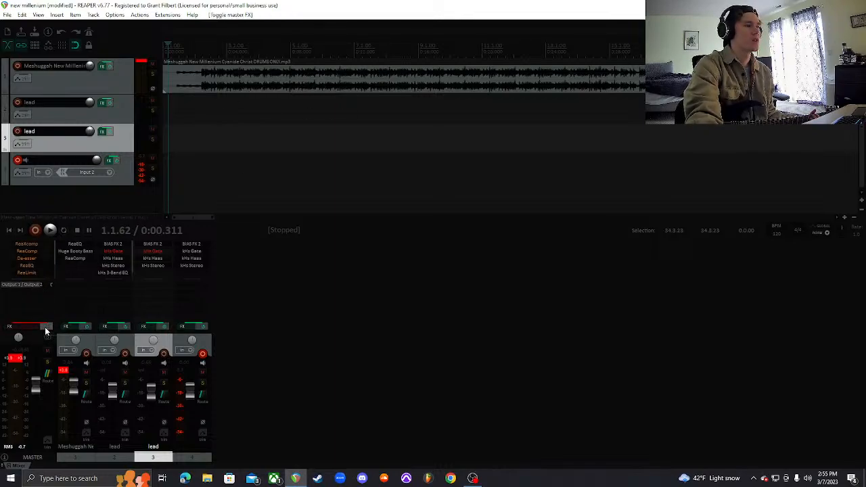
{"action": "key", "text": "space"}
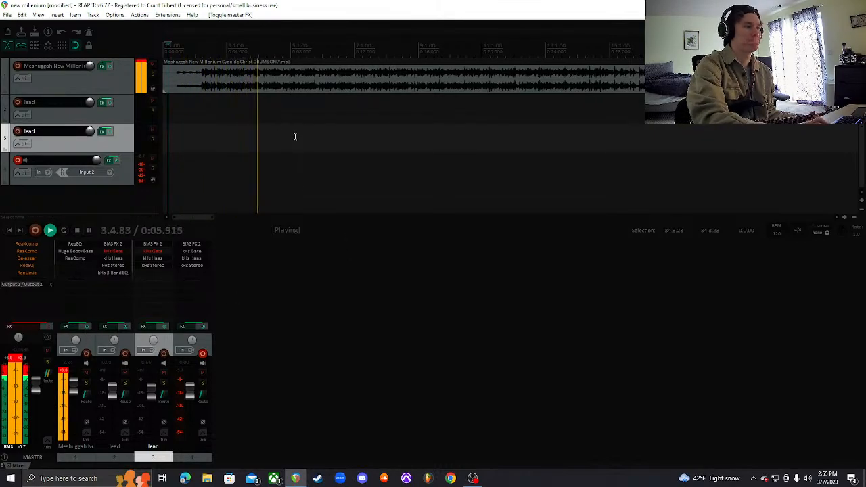
{"action": "key", "text": "space"}
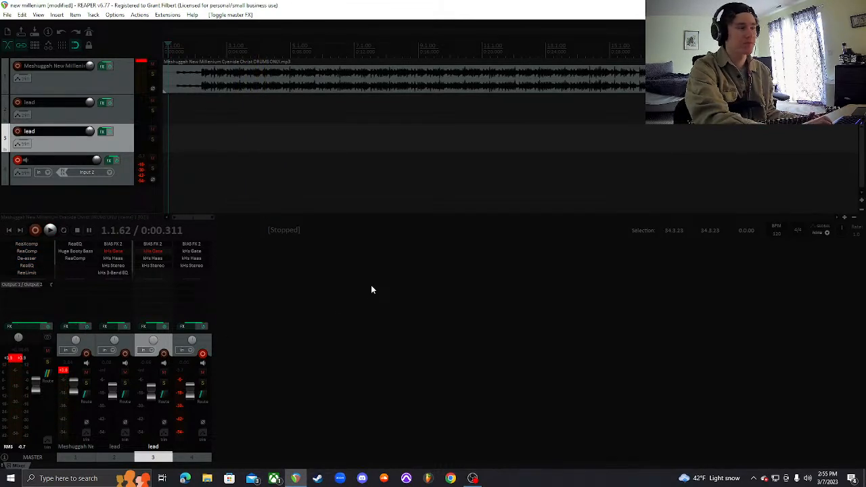
{"action": "key", "text": "space"}
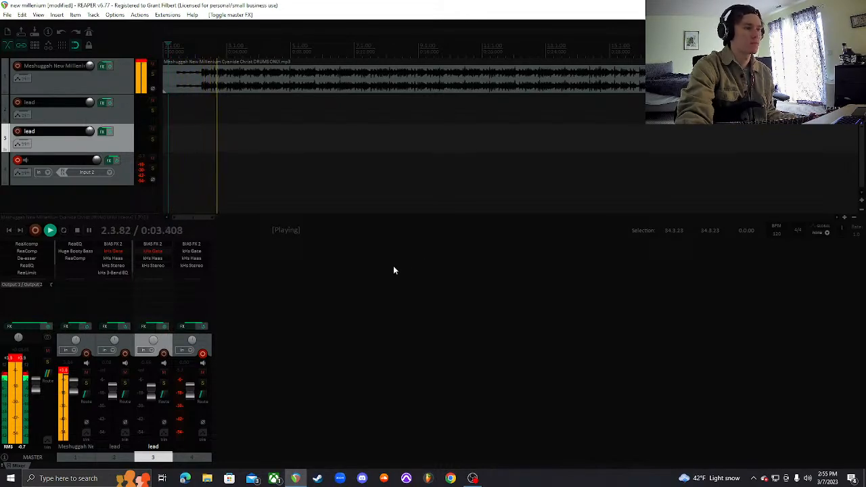
{"action": "left_click", "coordinate": [76, 232]}
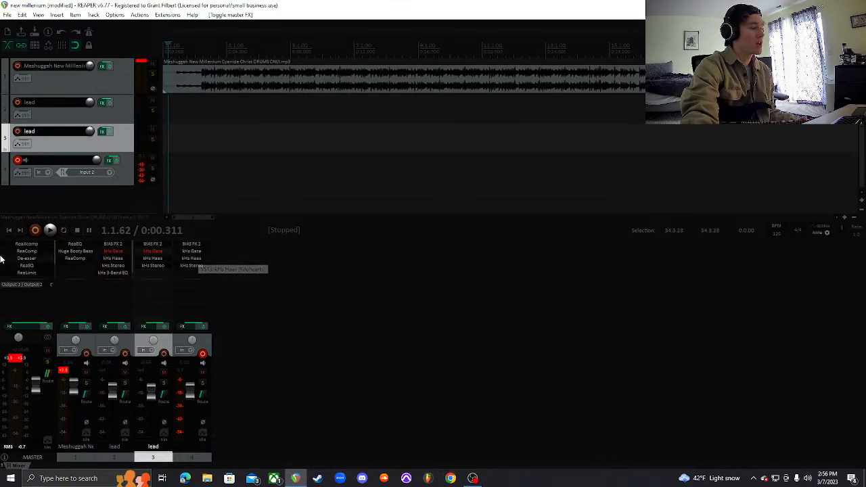
Examine the ReaEQ, Huge Booty Bass Enhancer and ReaComp settings on the drum track, closing each plugin window
{"action": "left_click", "coordinate": [77, 253]}
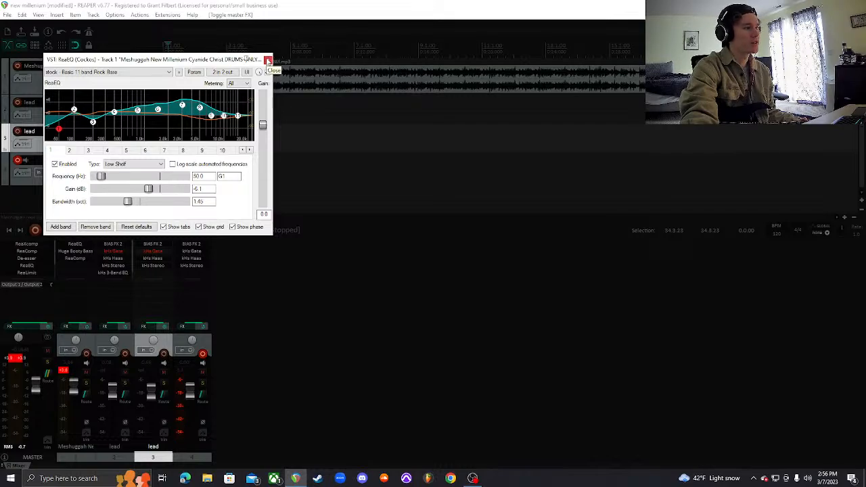
{"action": "left_click", "coordinate": [268, 60]}
{"action": "left_click", "coordinate": [86, 253]}
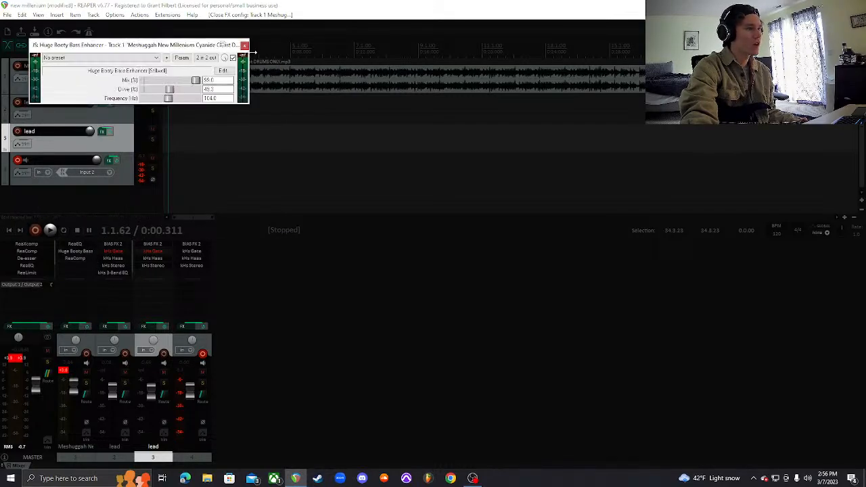
{"action": "left_click", "coordinate": [244, 46]}
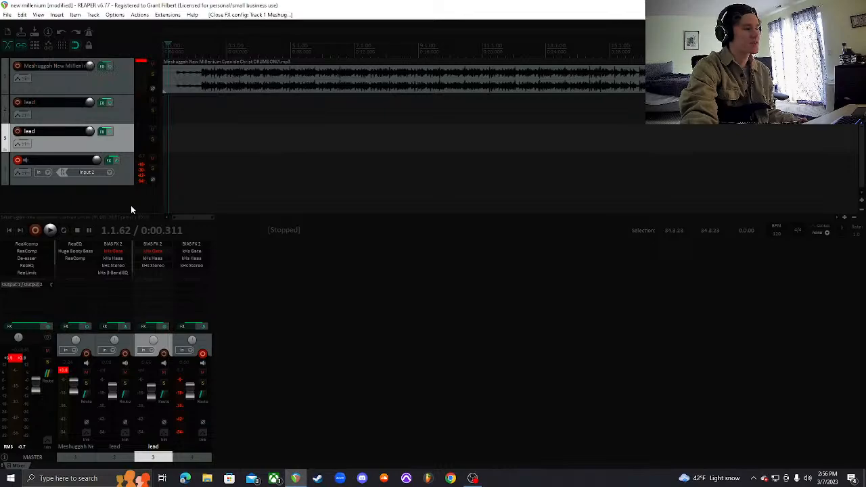
{"action": "left_click", "coordinate": [90, 260]}
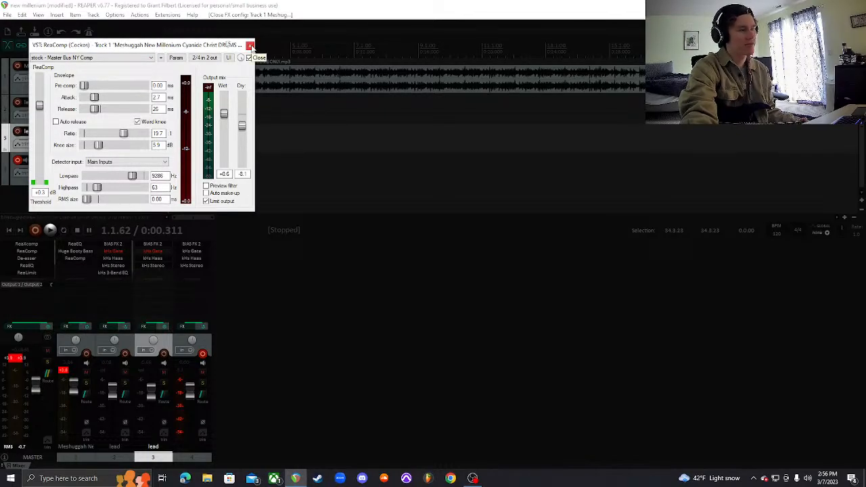
{"action": "left_click", "coordinate": [250, 45]}
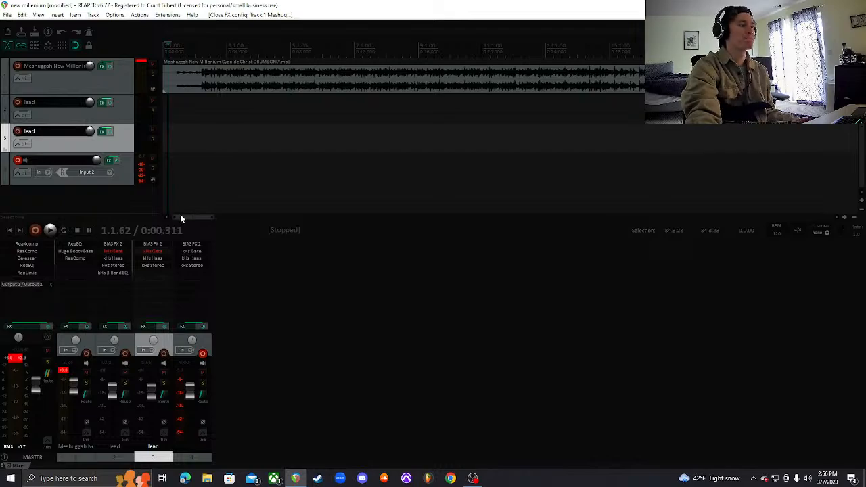
{"action": "left_click", "coordinate": [473, 479]}
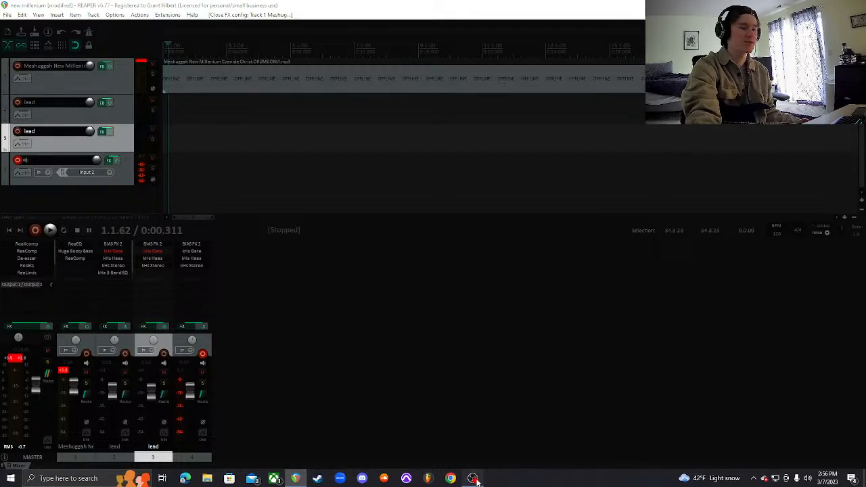